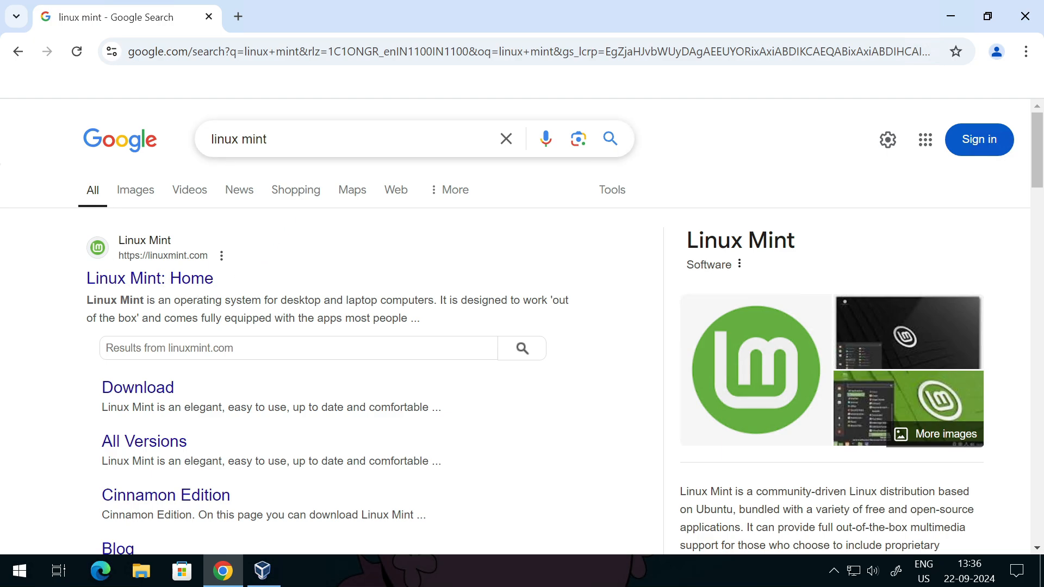
- Open the official Linux Mint home page from the search results
scroll(308, 226, down, 1)
scroll(368, 276, up, 1)
scroll(199, 245, down, 1)
scroll(261, 250, up, 1)
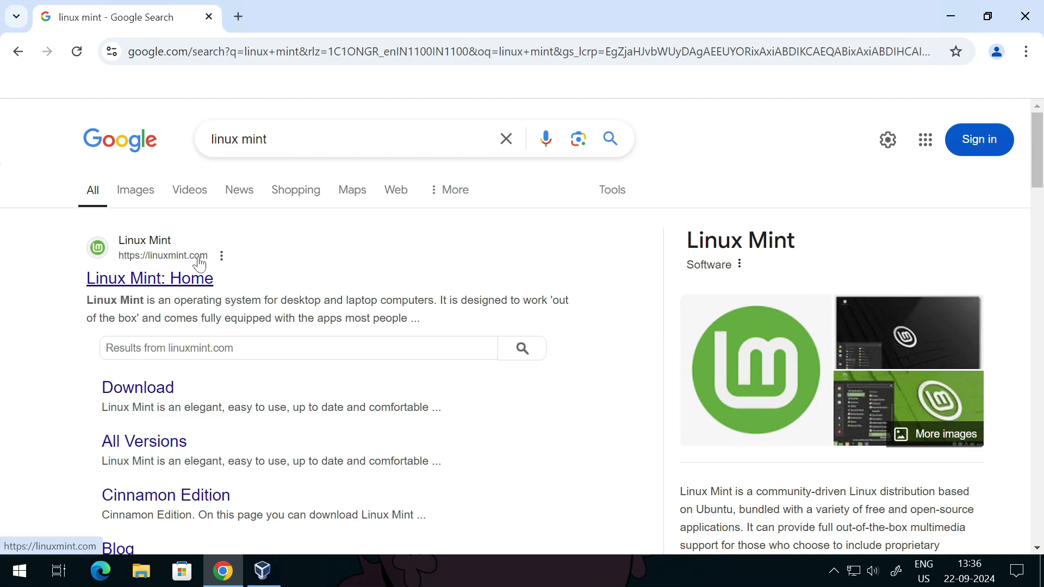
click(166, 288)
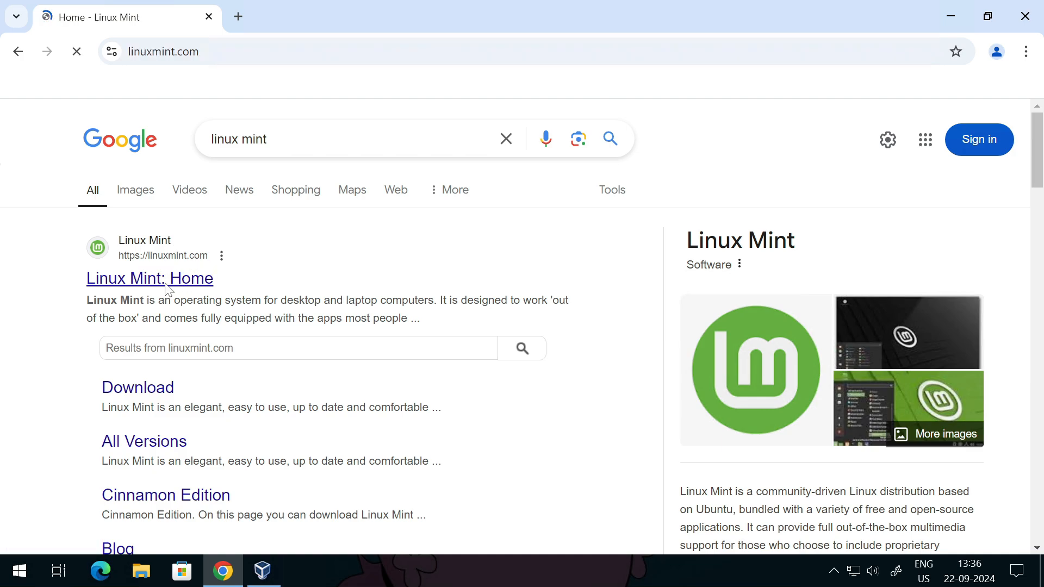
scroll(422, 324, down, 1)
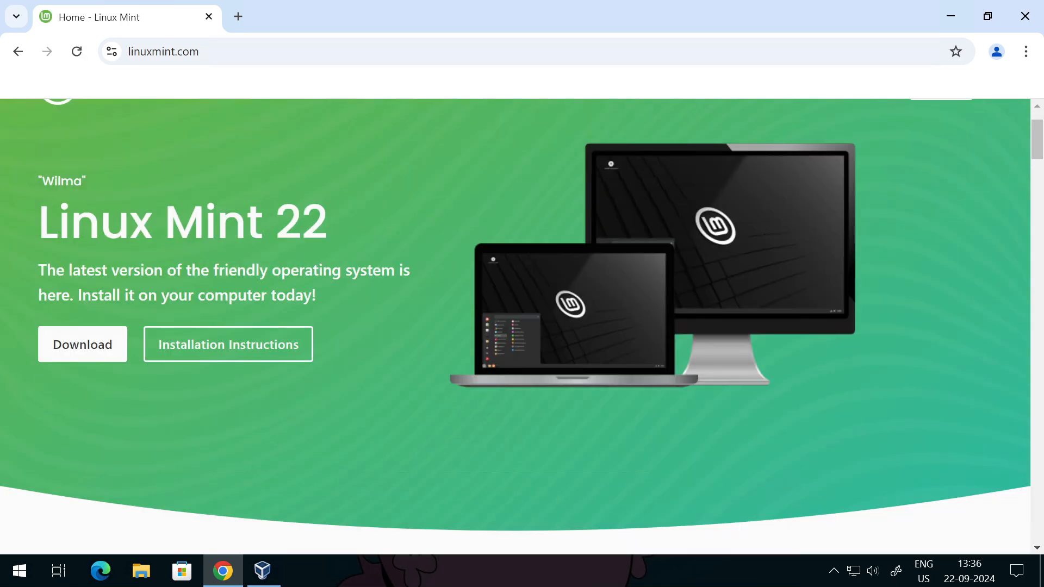
scroll(754, 302, up, 1)
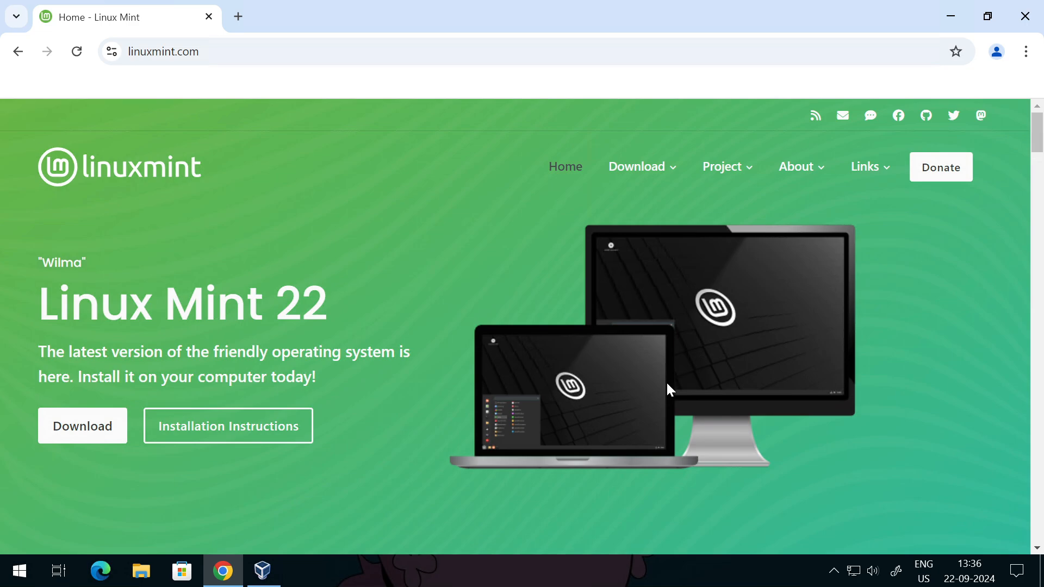
- Open the Linux Mint Installation Guide in a new tab and switch to it
mouse_move(634, 185)
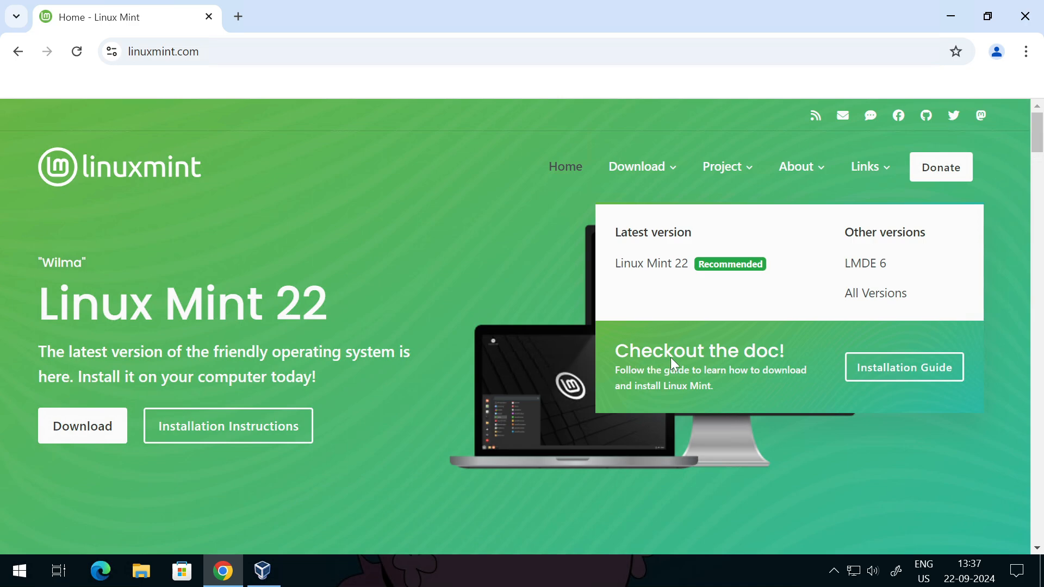
middle_click(893, 378)
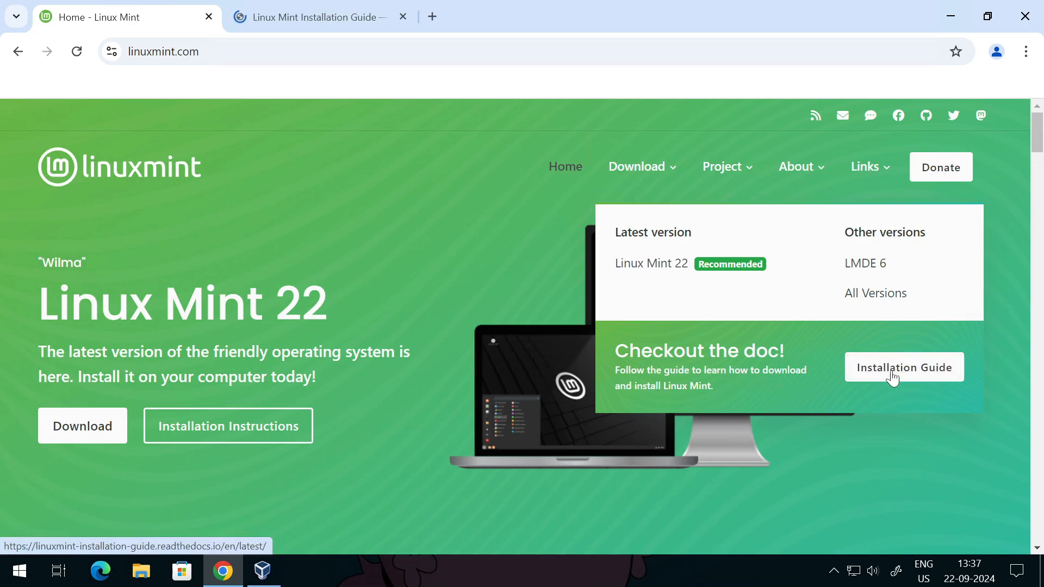
click(329, 24)
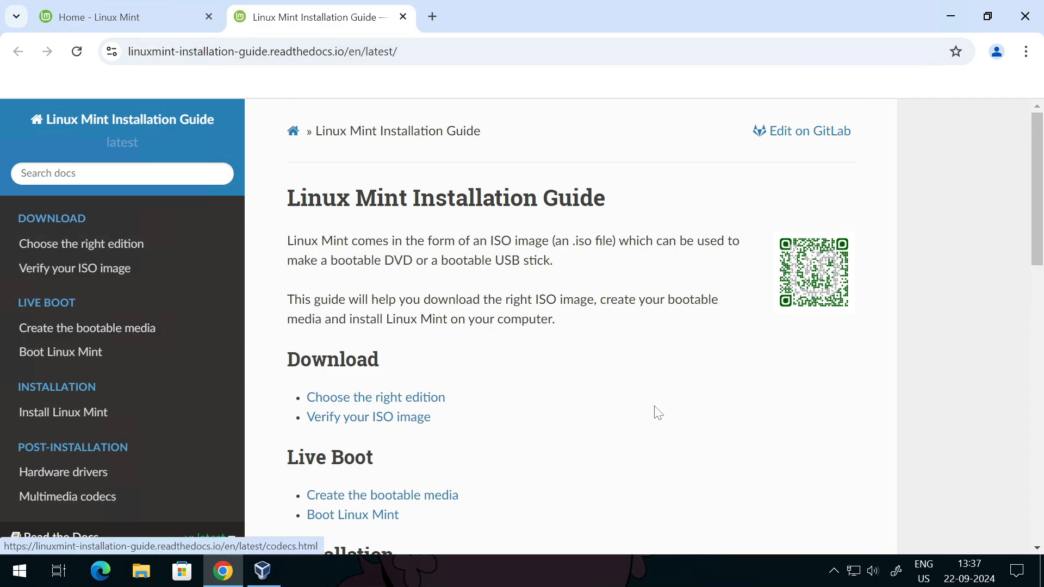
- Examine the installation guide's contents, from download and live boot through installation, post-installation, troubleshooting and frequently asked questions
scroll(103, 400, down, 3)
scroll(103, 401, down, 1)
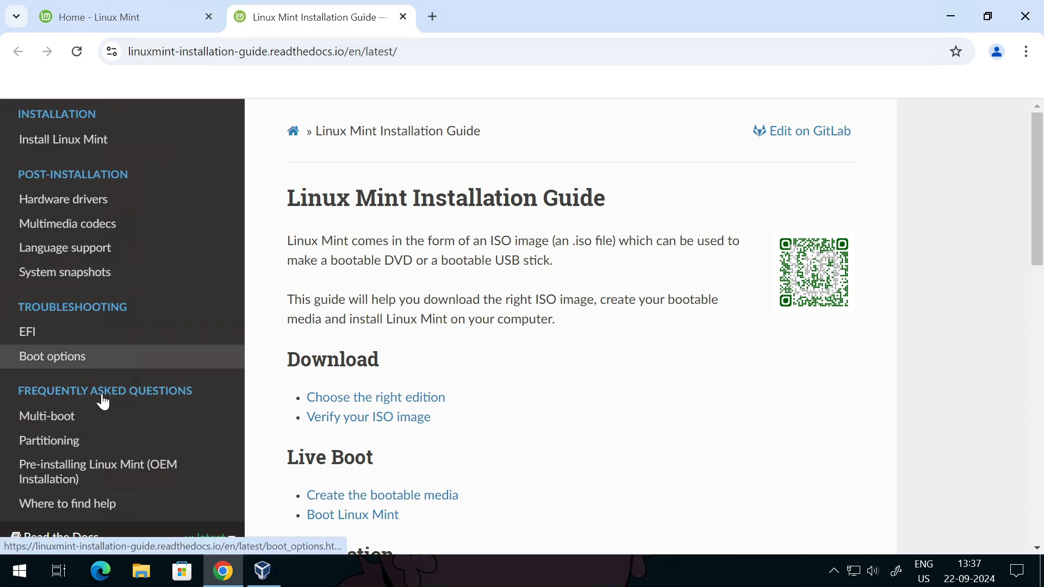
scroll(97, 337, up, 5)
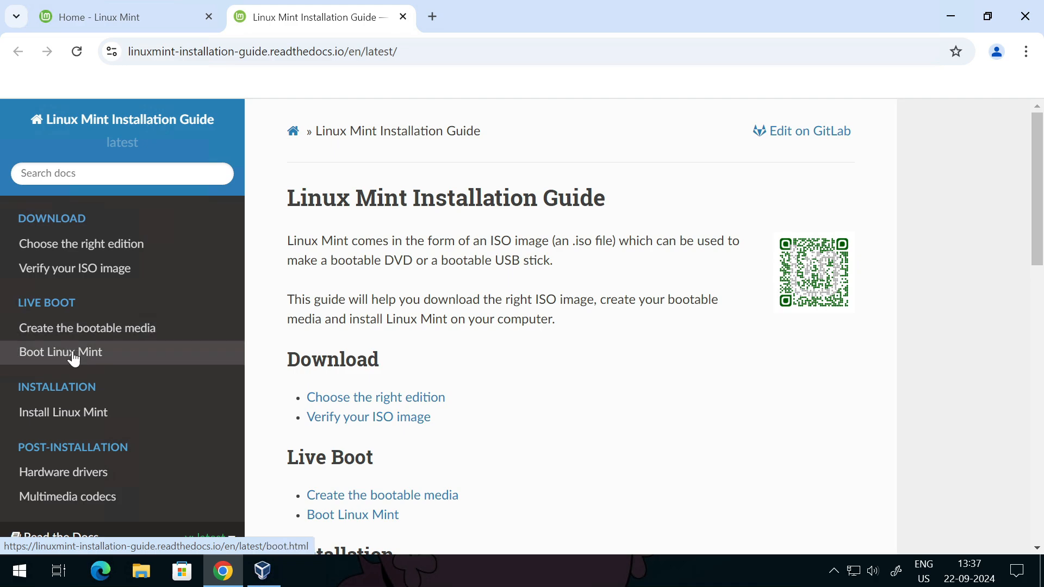
scroll(82, 392, down, 1)
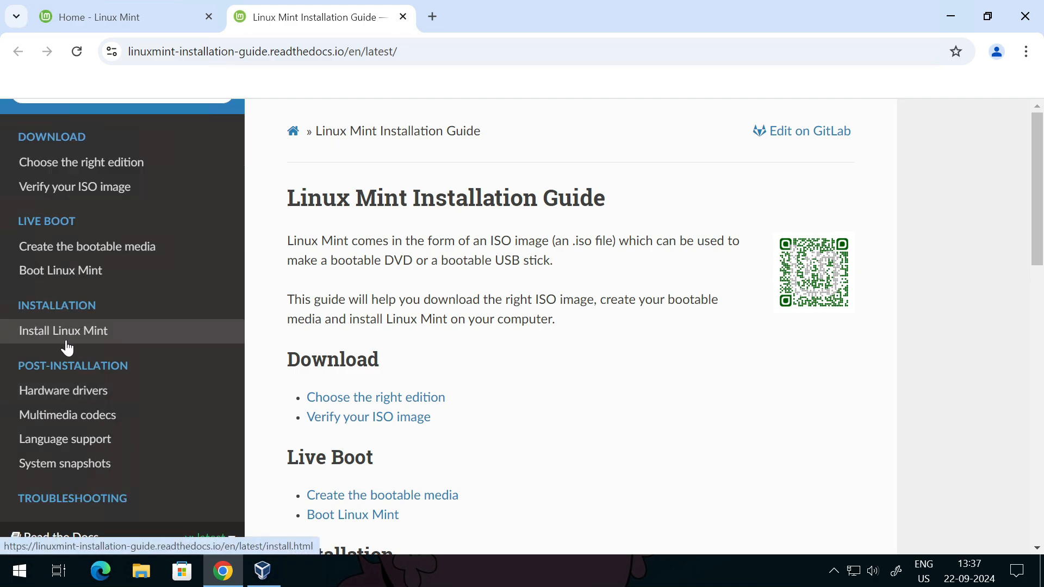
scroll(558, 338, down, 1)
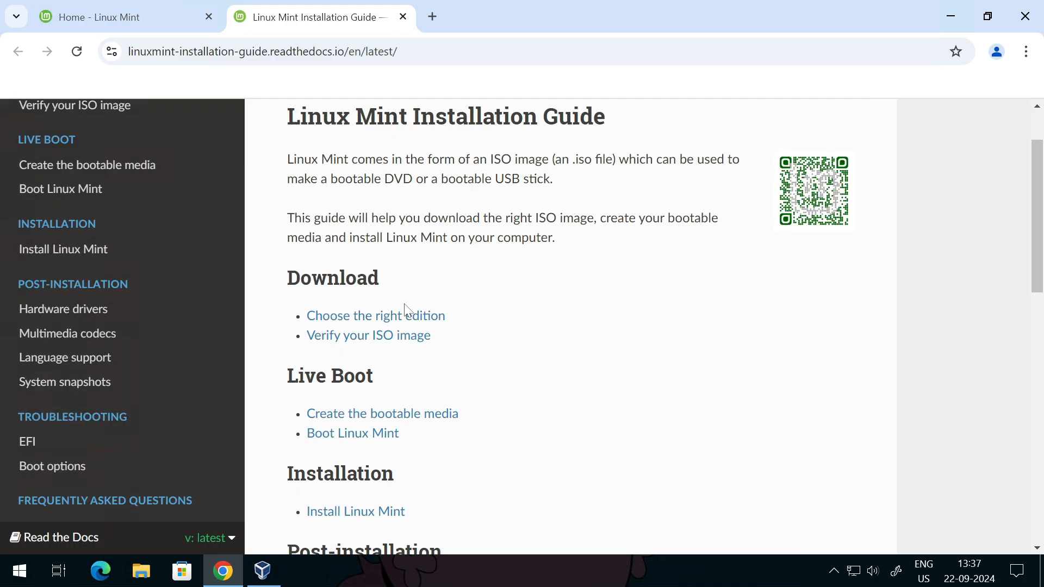
scroll(405, 310, up, 1)
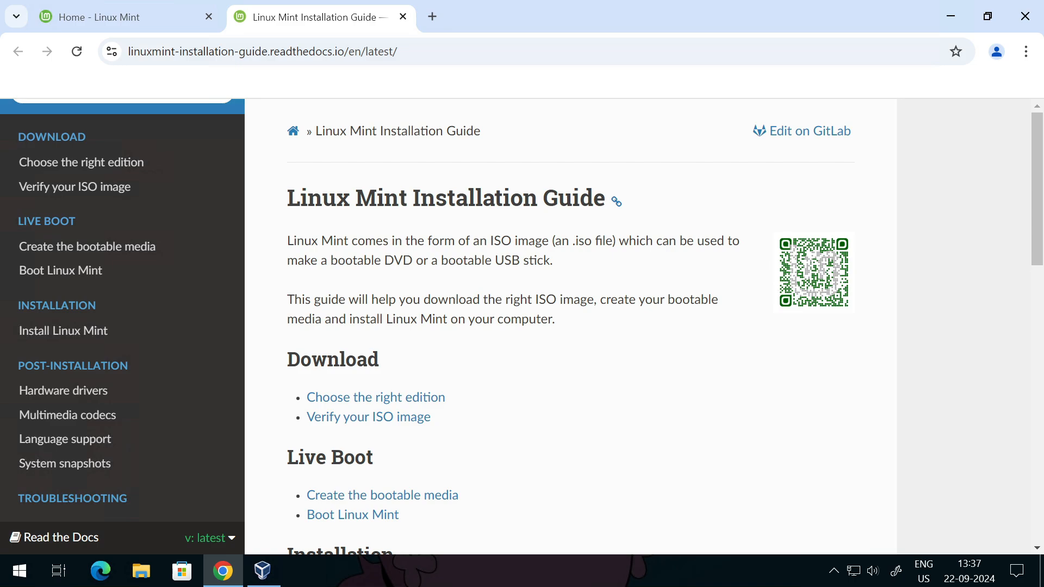
scroll(391, 380, down, 1)
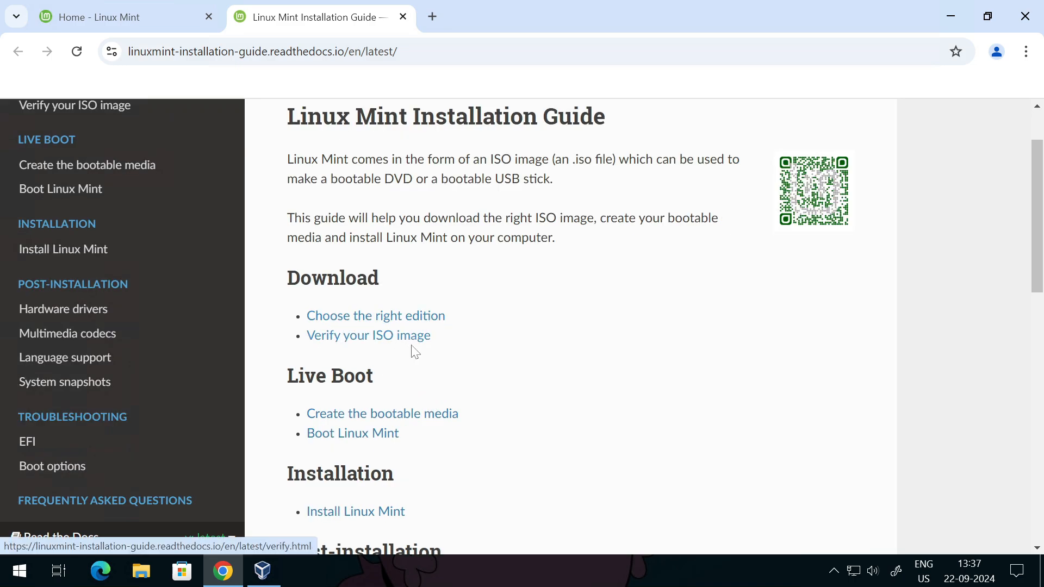
scroll(413, 416, down, 2)
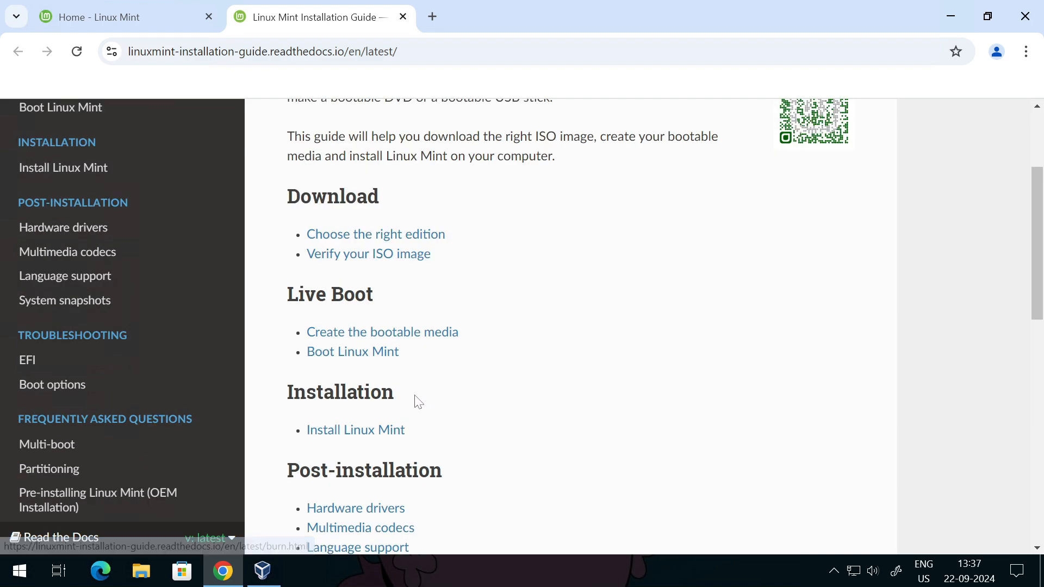
scroll(373, 414, down, 2)
scroll(376, 440, up, 3)
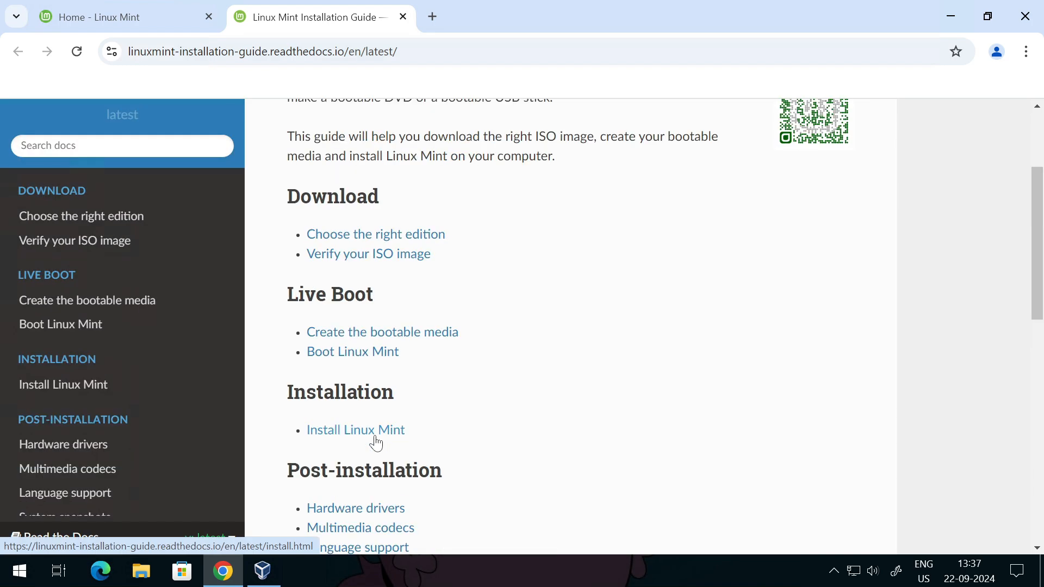
scroll(376, 440, down, 7)
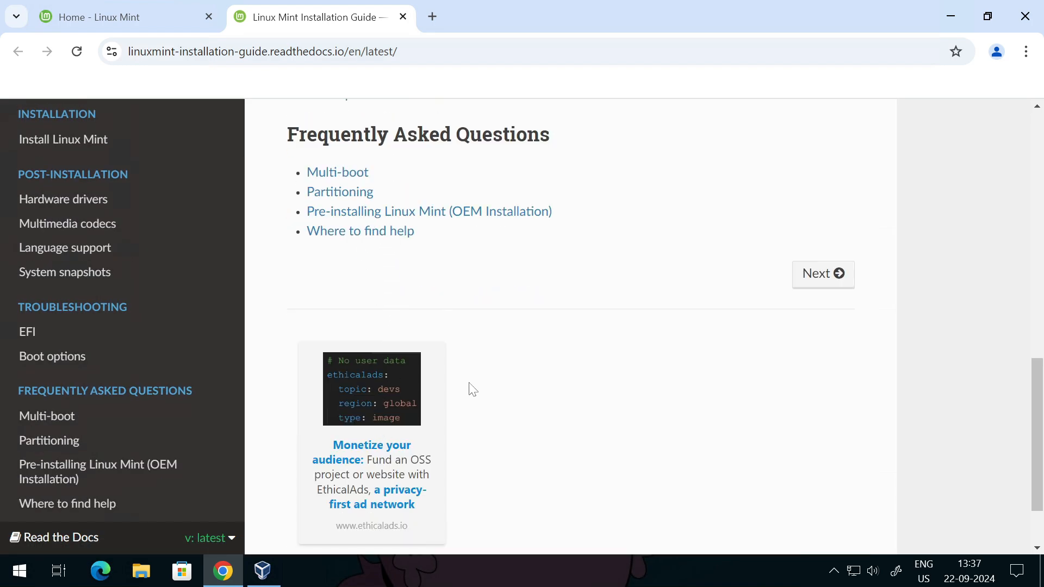
scroll(472, 390, up, 3)
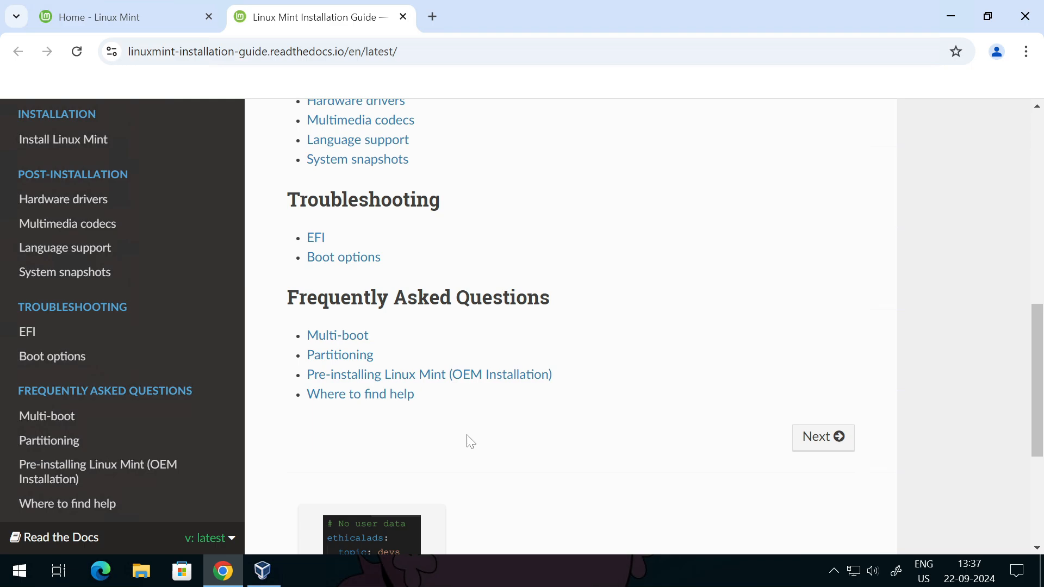
scroll(469, 442, up, 2)
scroll(451, 405, up, 3)
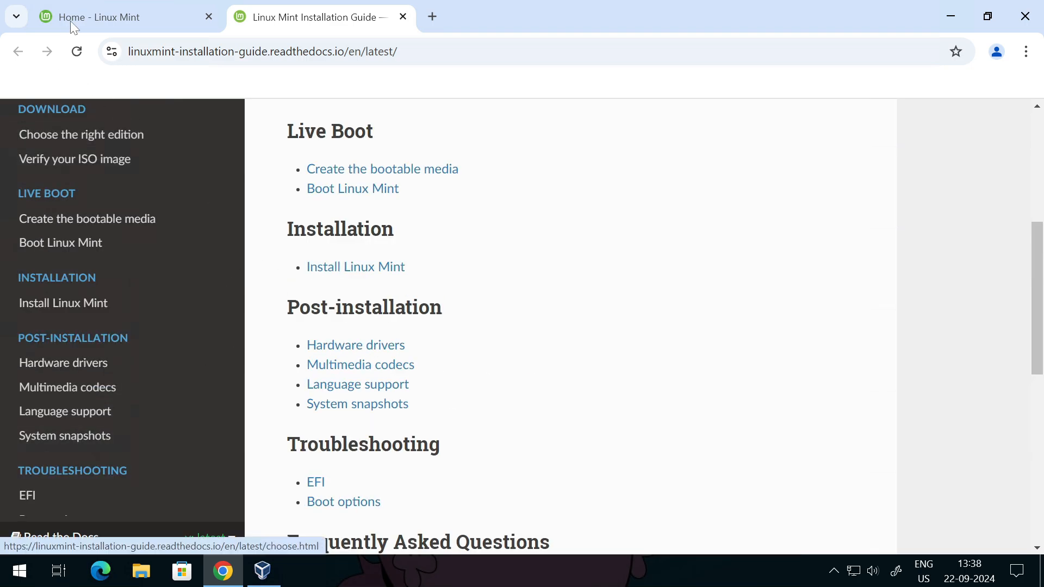
- Return to the Linux Mint home page and open the Linux Mint 22 download page
click(95, 12)
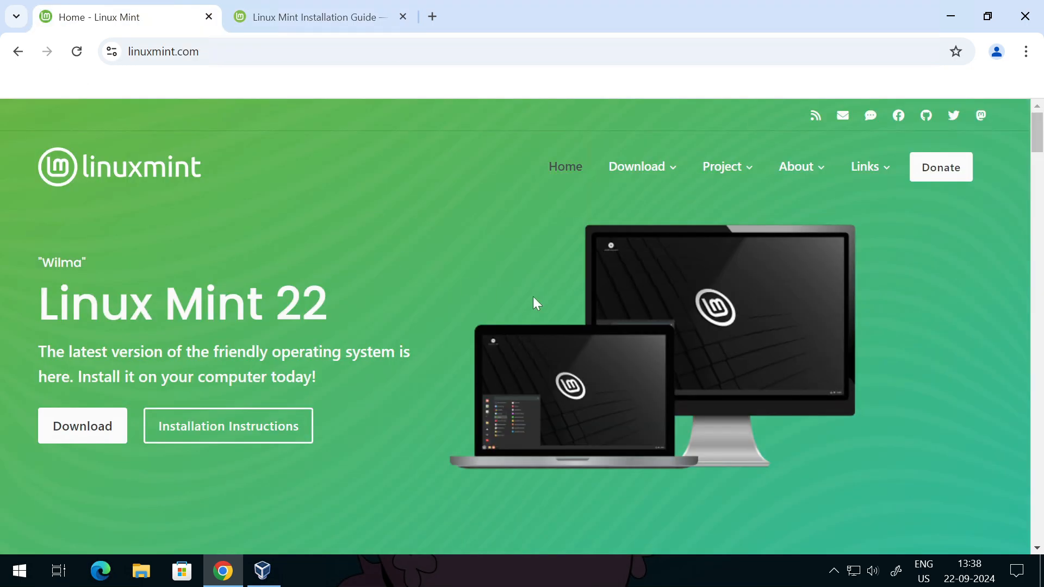
click(69, 429)
scroll(261, 369, down, 7)
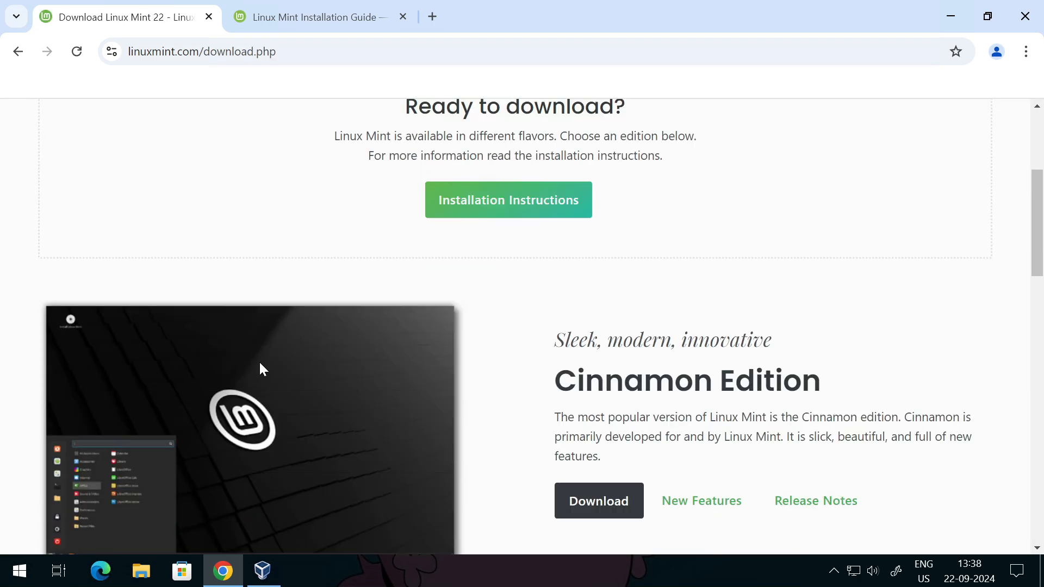
- Examine the Cinnamon, Xfce and MATE editions offered on the download page
scroll(431, 354, up, 1)
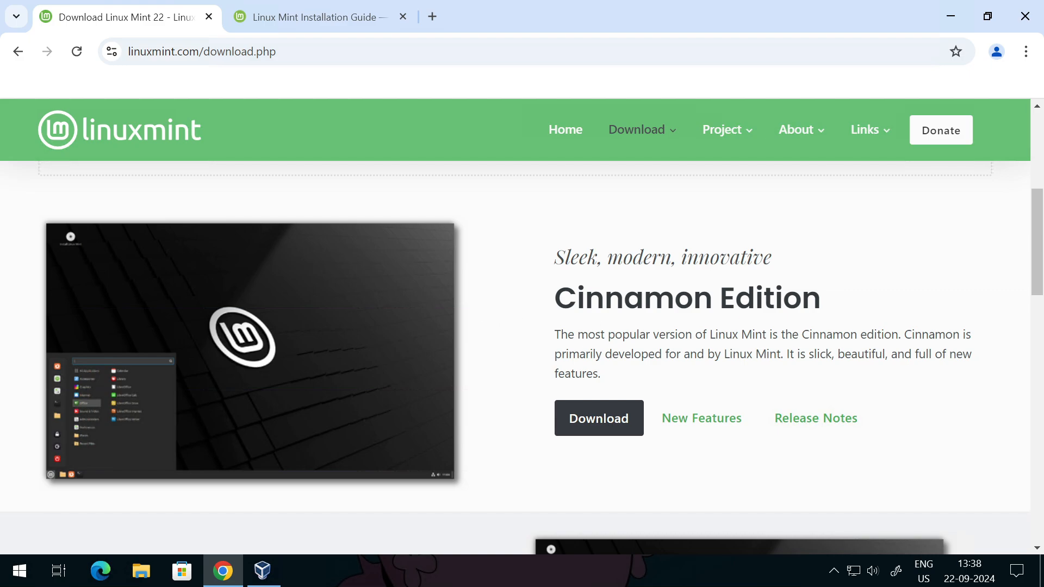
scroll(769, 309, down, 1)
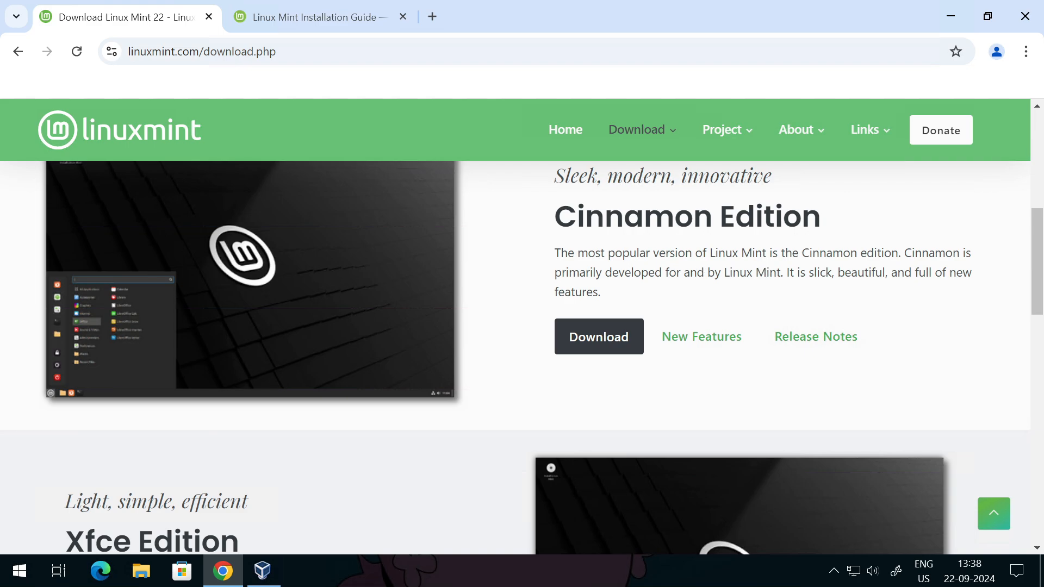
scroll(707, 339, down, 1)
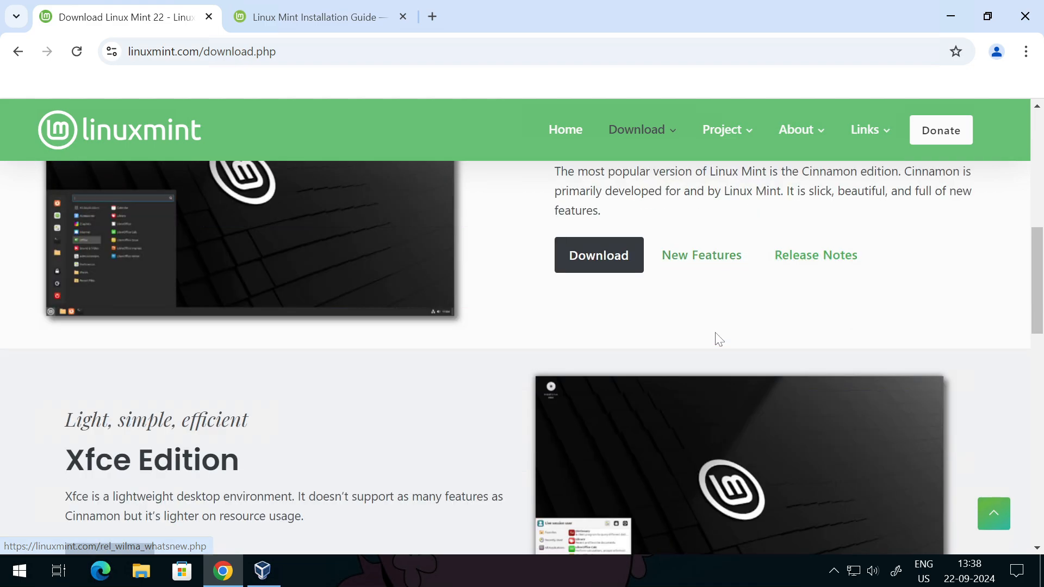
scroll(717, 381, down, 2)
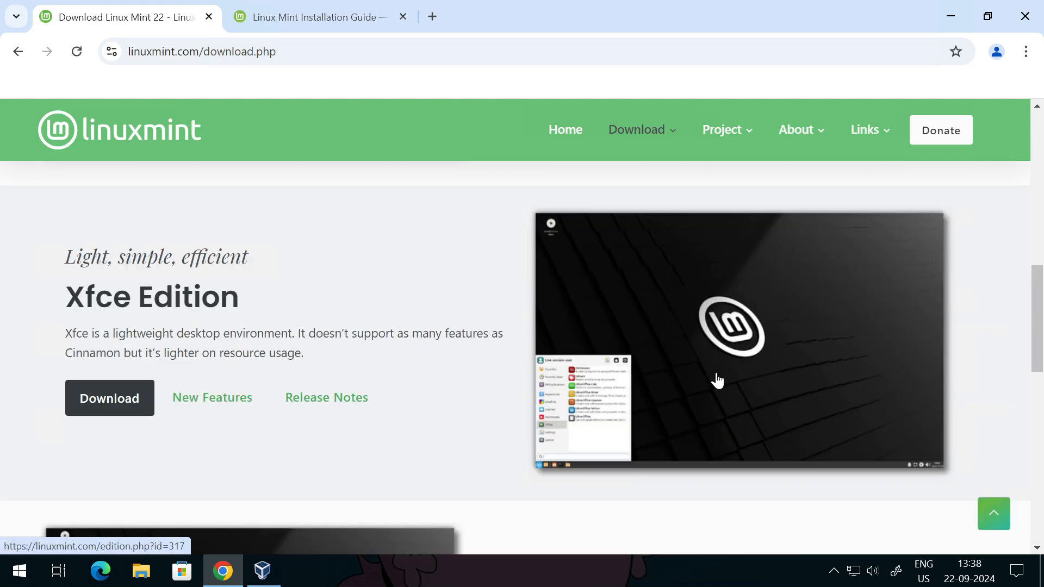
scroll(867, 330, down, 2)
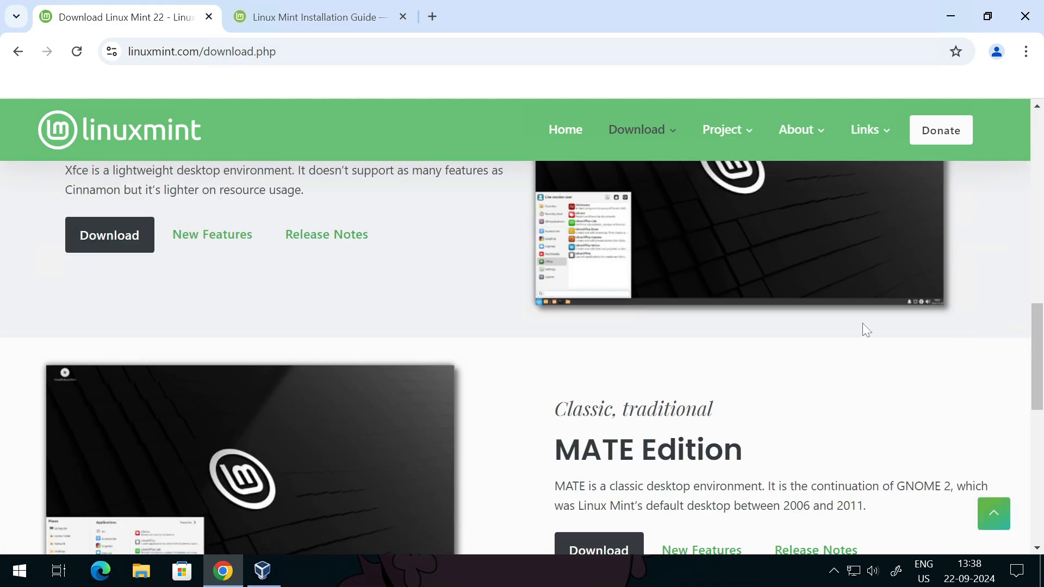
scroll(866, 330, down, 2)
scroll(732, 310, down, 1)
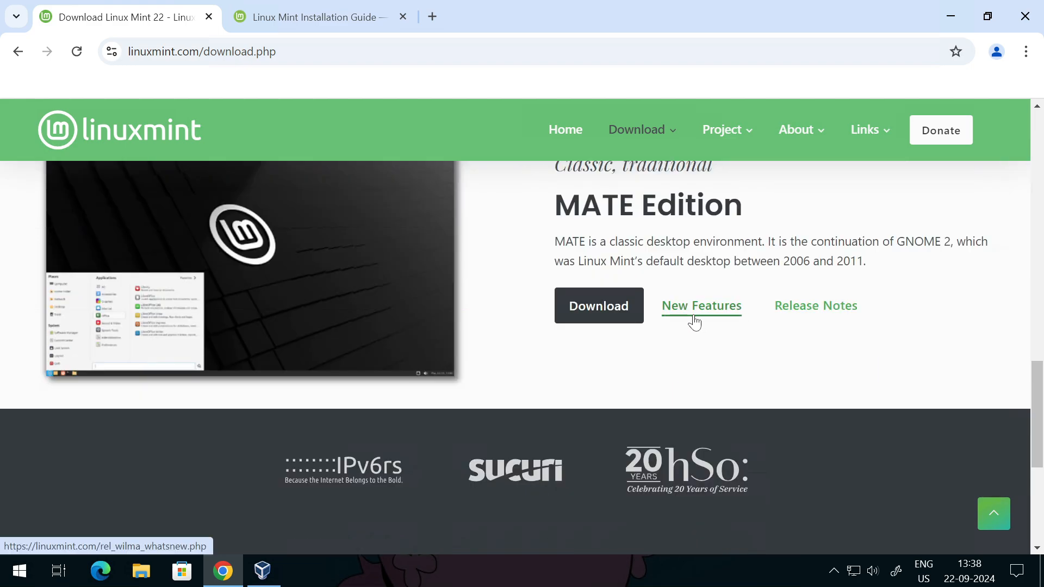
scroll(672, 422, up, 10)
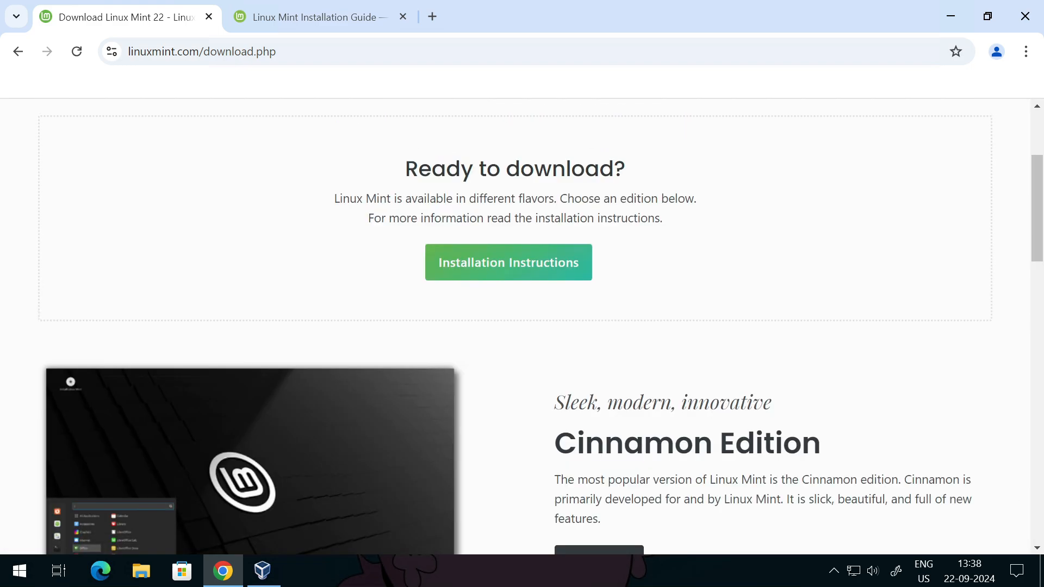
- Open the download page for the Cinnamon Edition of Linux Mint 22
scroll(522, 326, down, 1)
scroll(692, 354, down, 1)
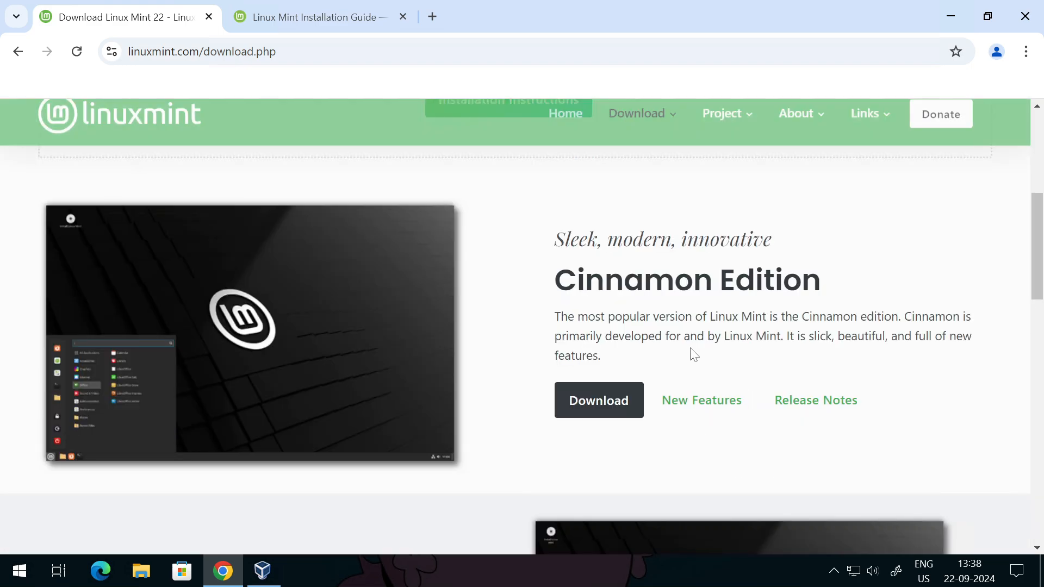
click(598, 416)
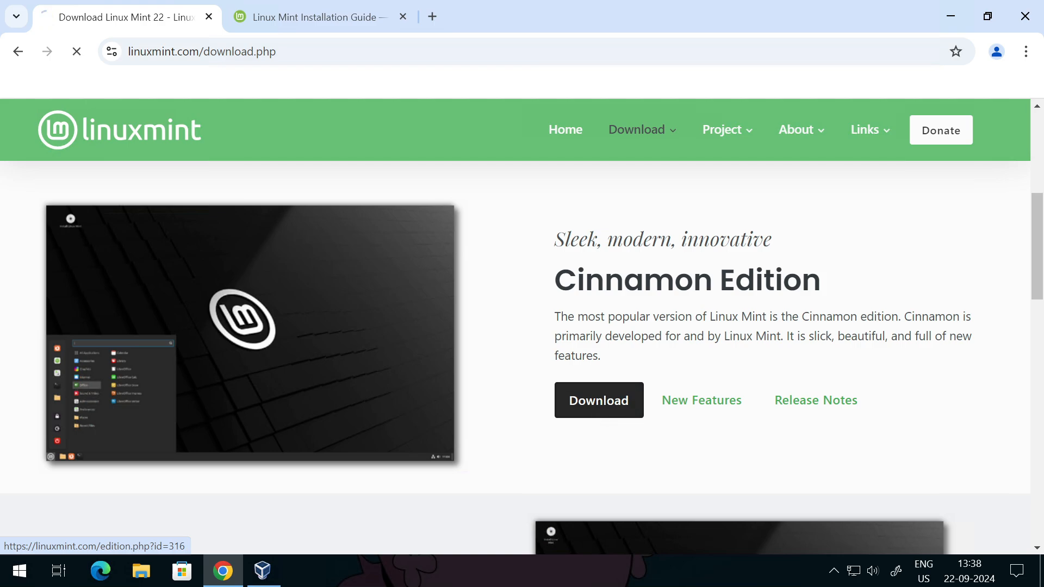
- Examine the Cinnamon Edition's list of download mirrors by location, and leave the browser for the desktop
scroll(599, 418, down, 8)
scroll(598, 416, down, 3)
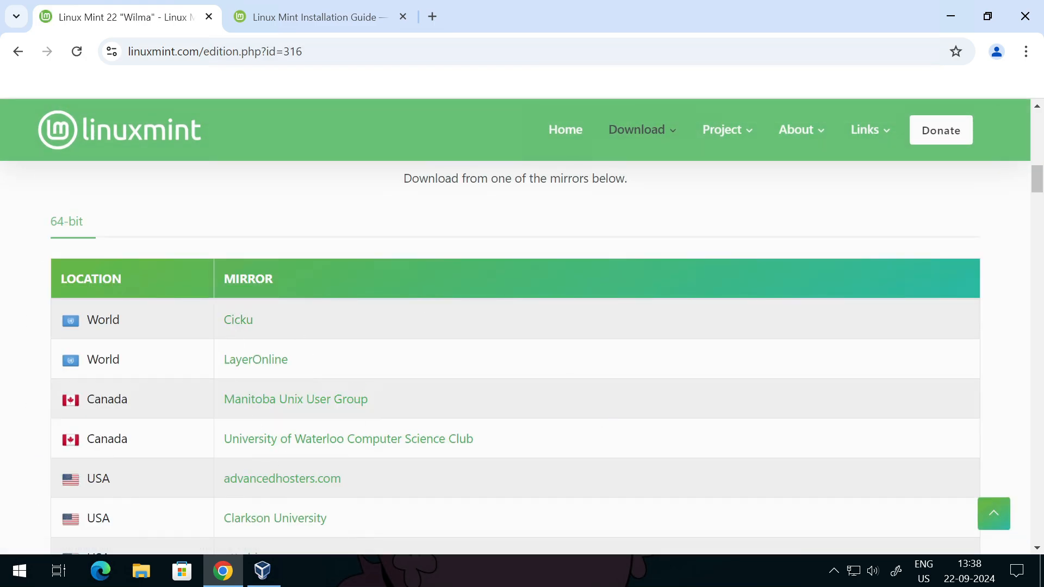
scroll(292, 306, down, 3)
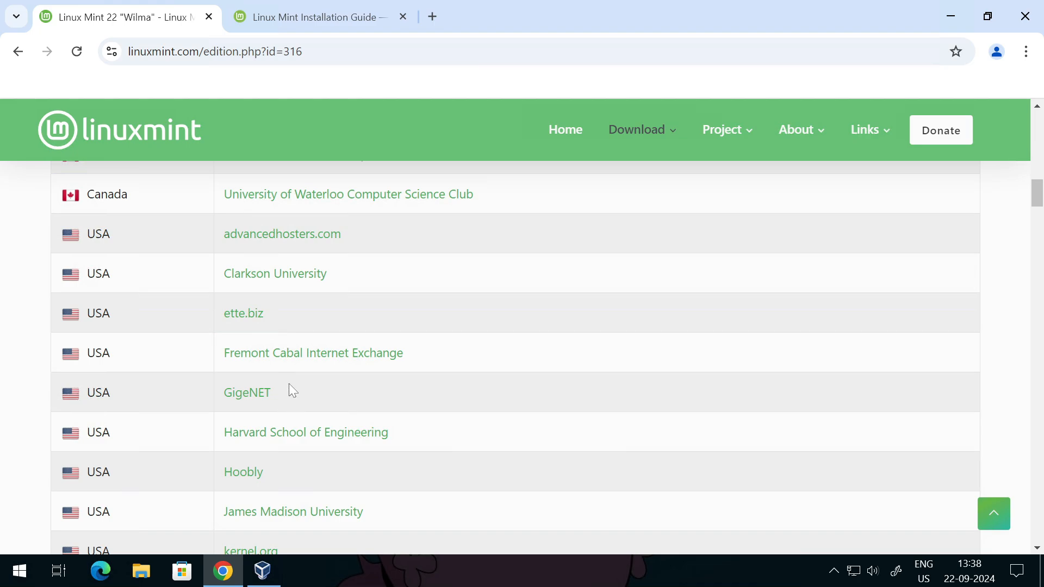
scroll(289, 384, up, 3)
scroll(310, 386, down, 2)
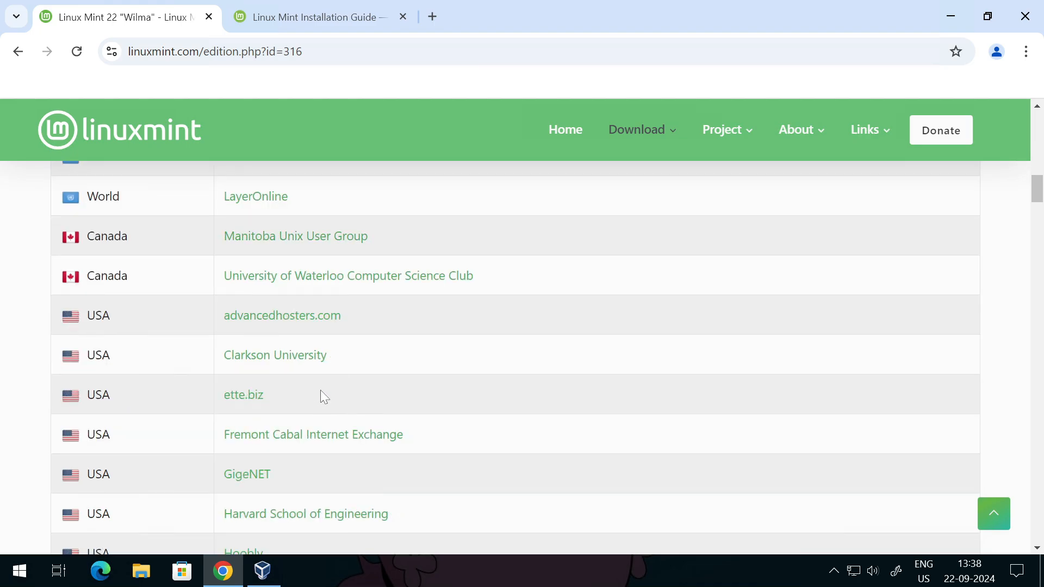
scroll(321, 395, down, 6)
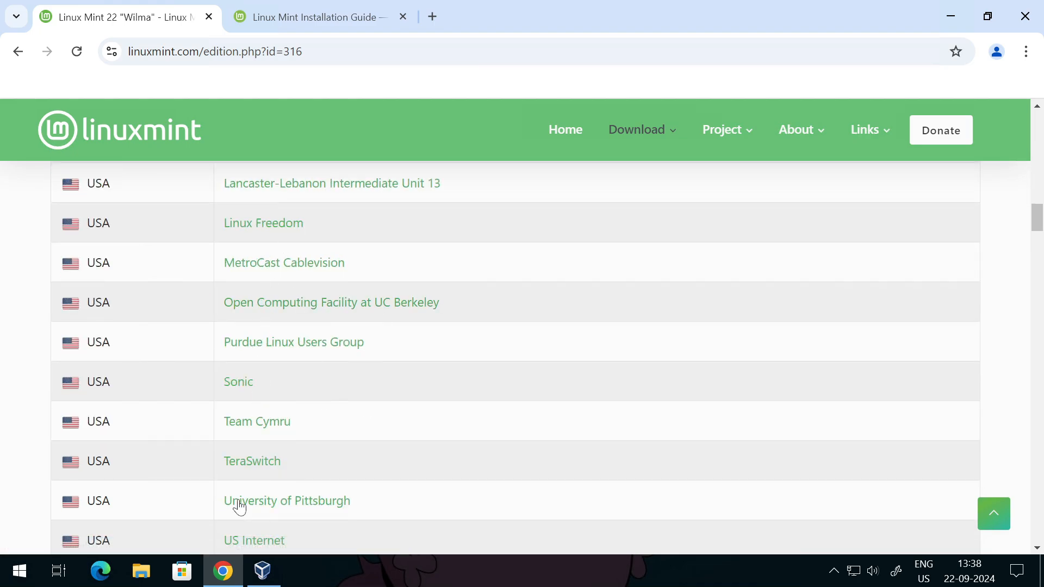
scroll(240, 507, up, 20)
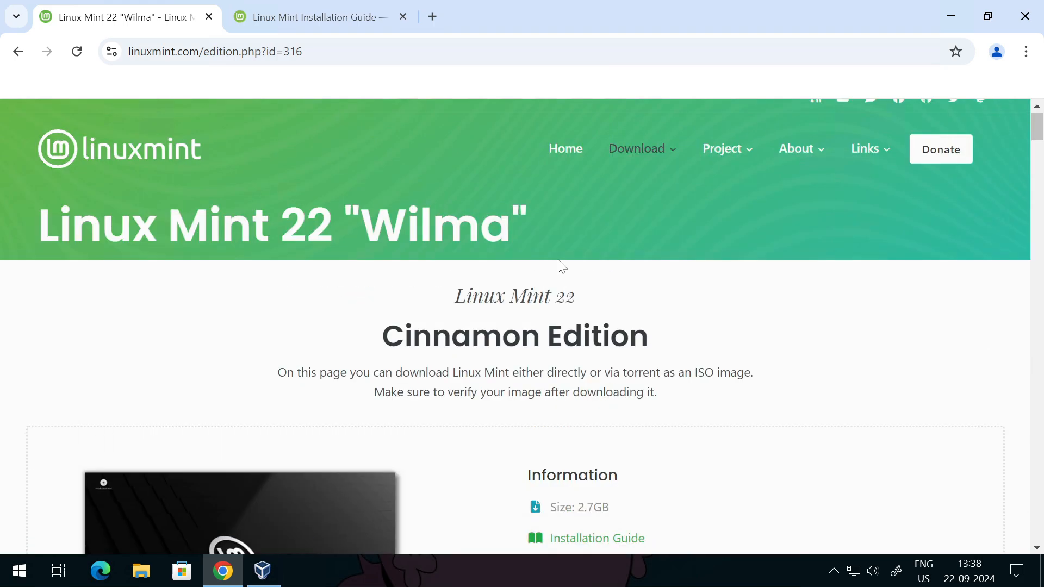
scroll(561, 267, down, 4)
click(223, 571)
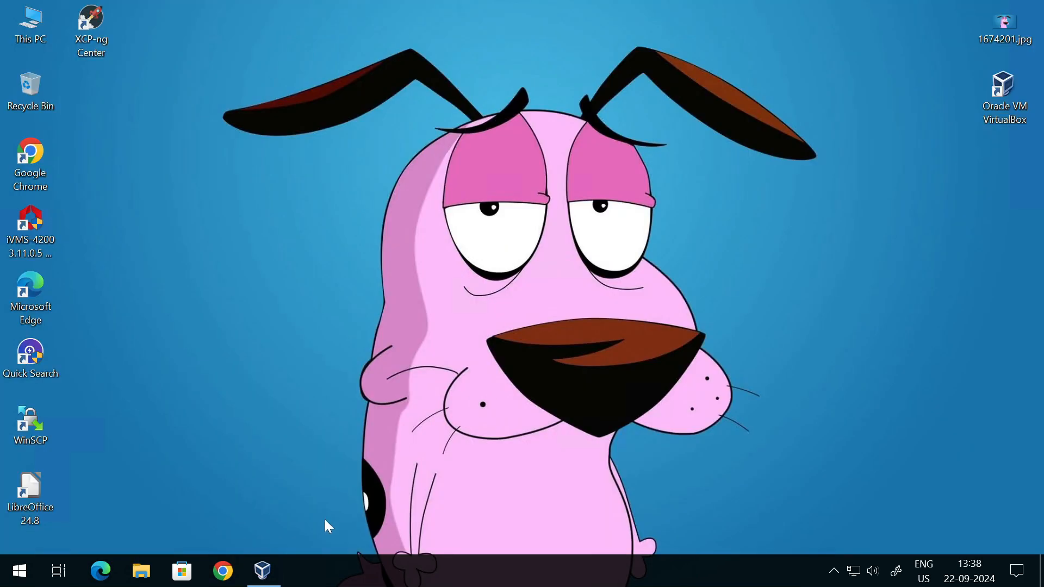
- Switch to Oracle VM VirtualBox Manager, start the Linux Mint virtual machine and minimize the manager window
click(263, 571)
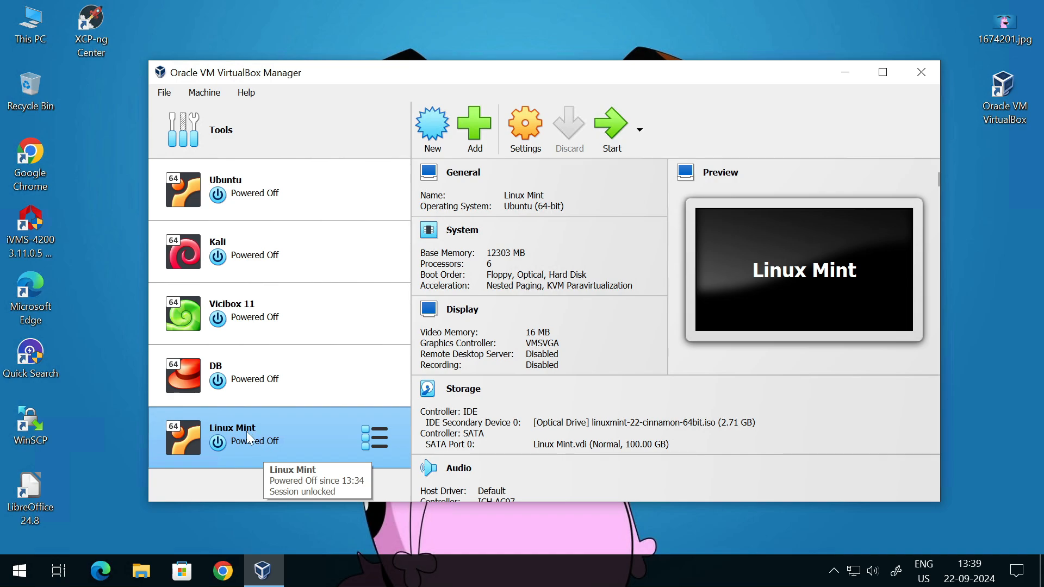
click(611, 125)
click(843, 73)
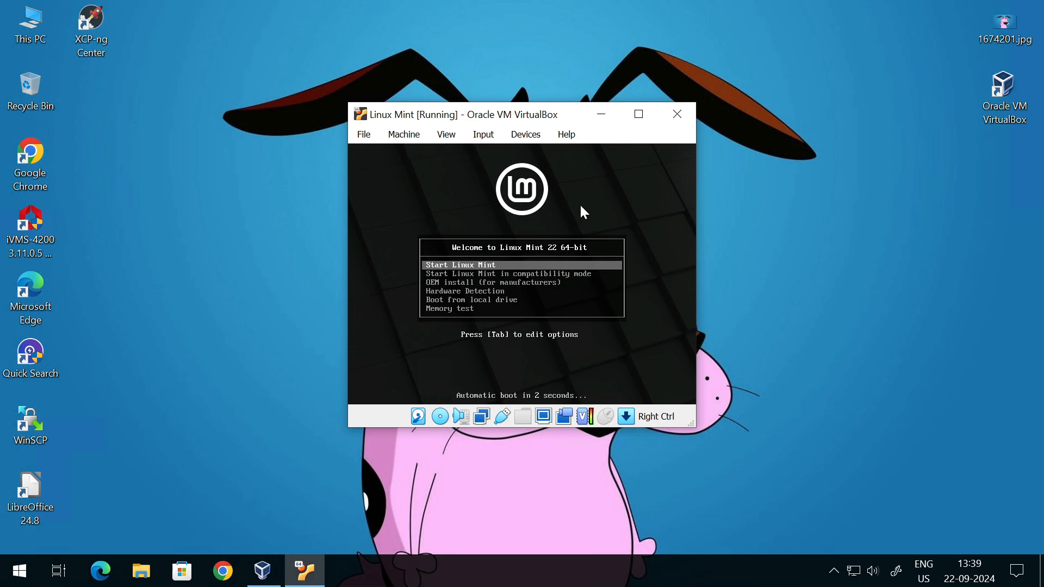
- Look through the Linux Mint 22 boot options and boot the live system with Start Linux Mint
key(Down)
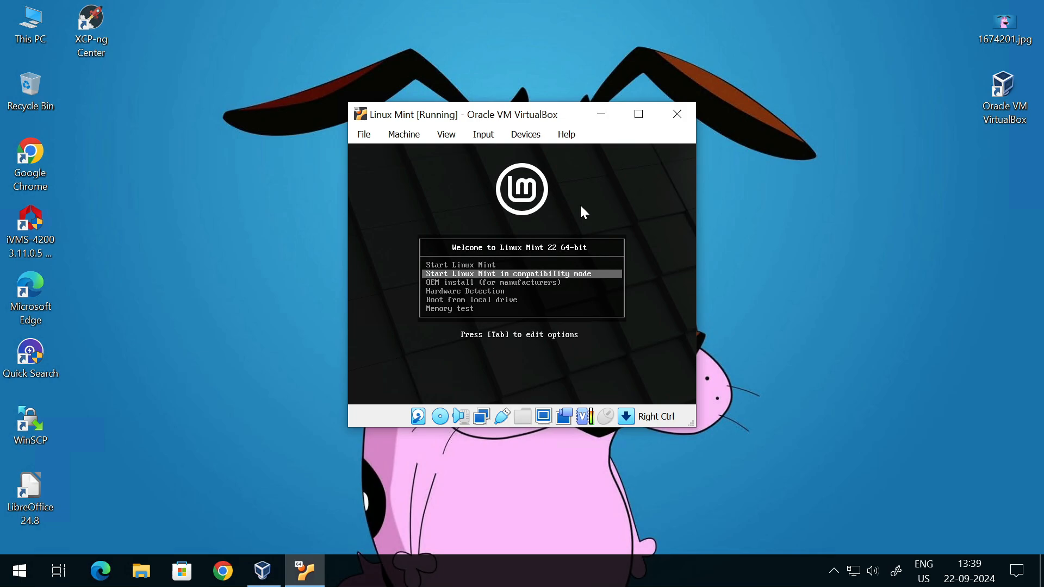
key(Down)
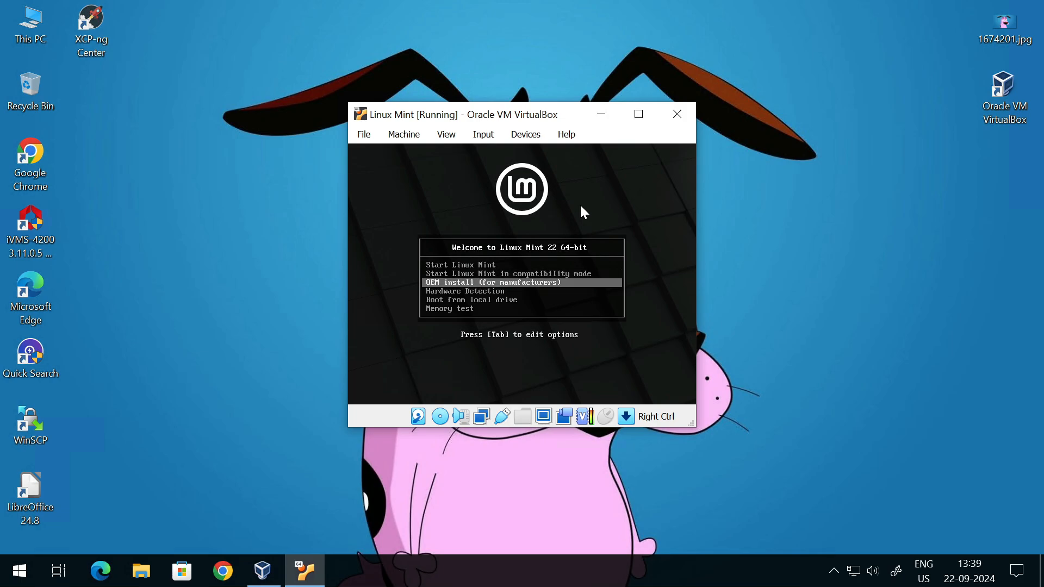
key(Down)
key(Down)
key(Down)
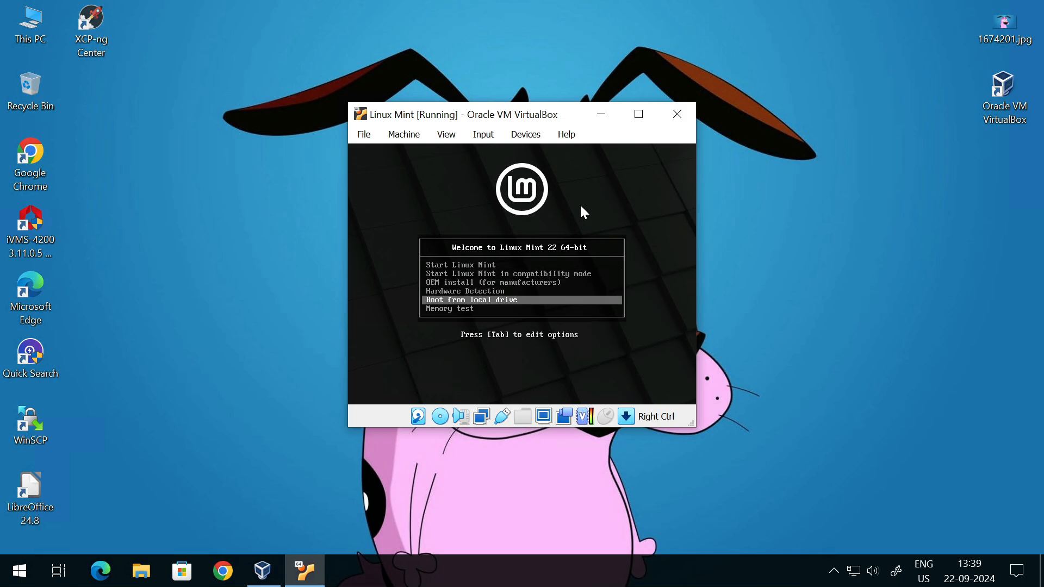
key(Up)
key(Up)
key(Up)
key(Up)
key(Up)
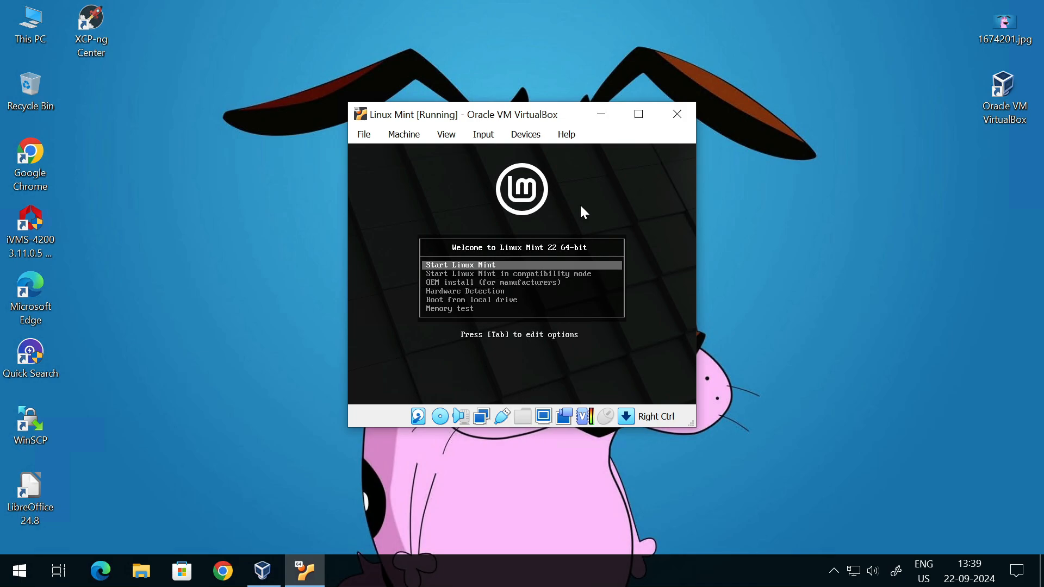
key(Return)
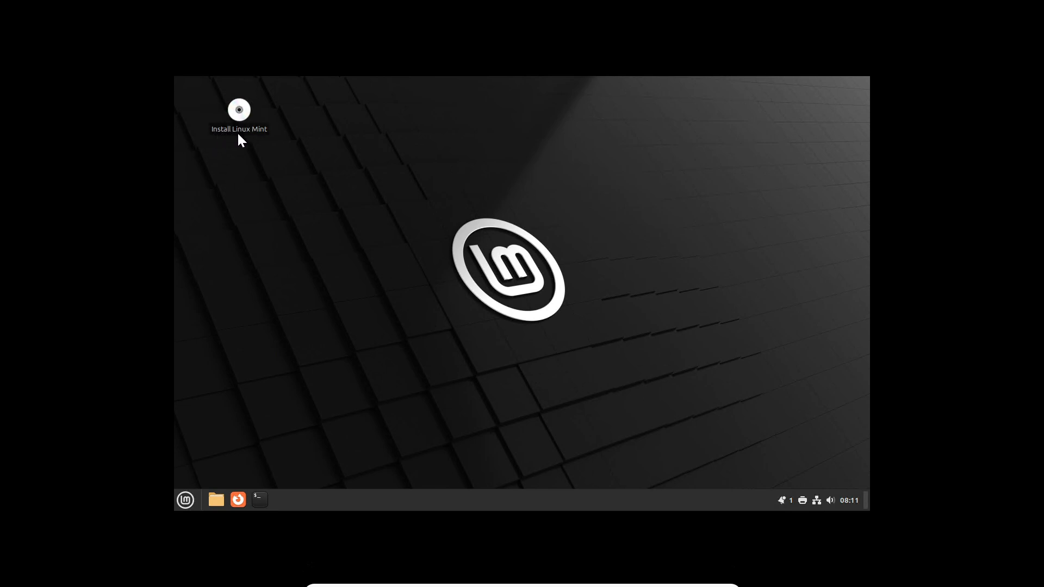
- Examine the live desktop's application categories and the home folder's Documents, Pictures, Downloads and Desktop locations, and close the file manager
click(185, 501)
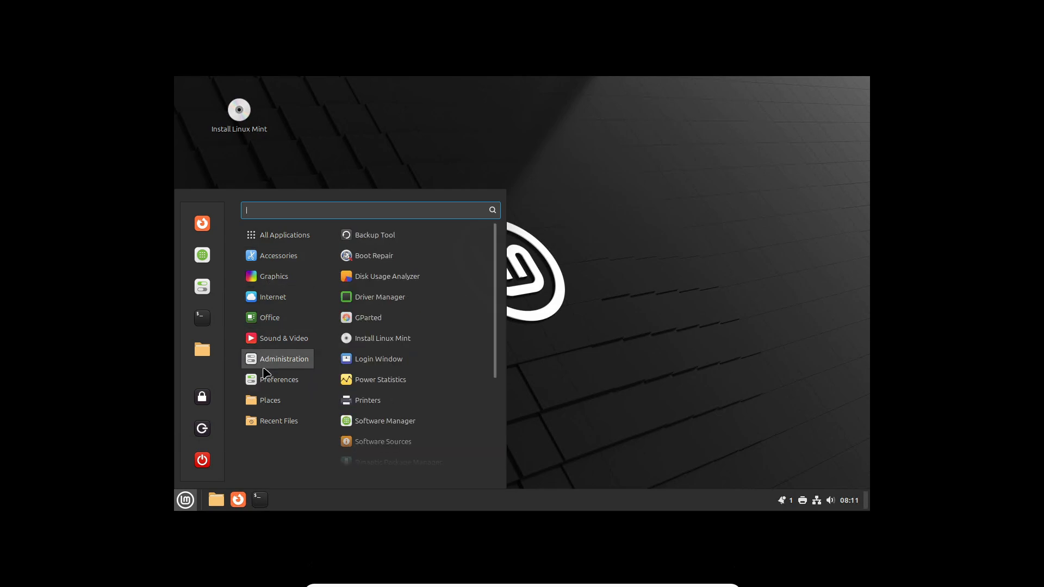
click(205, 356)
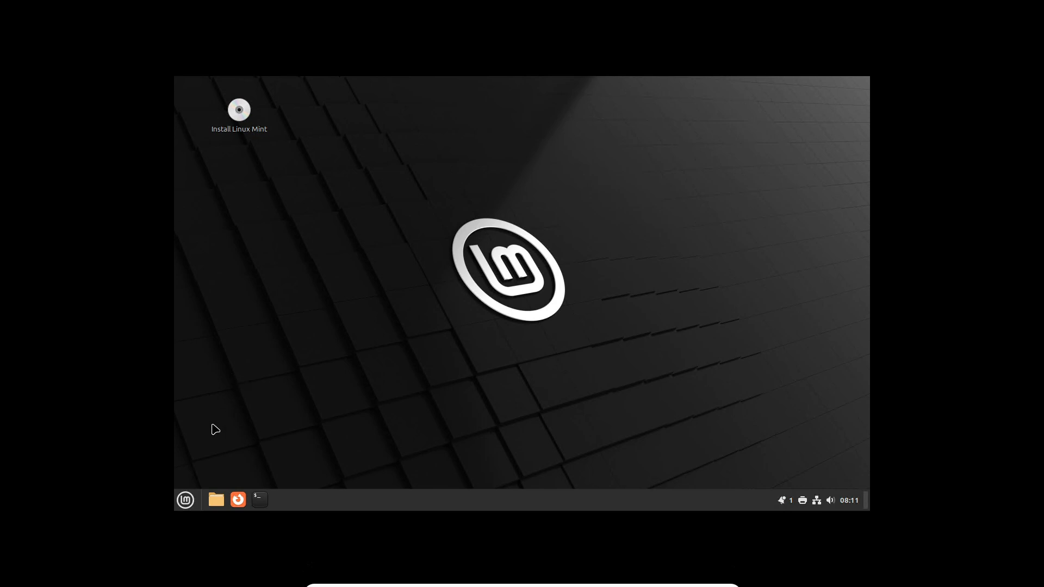
click(185, 500)
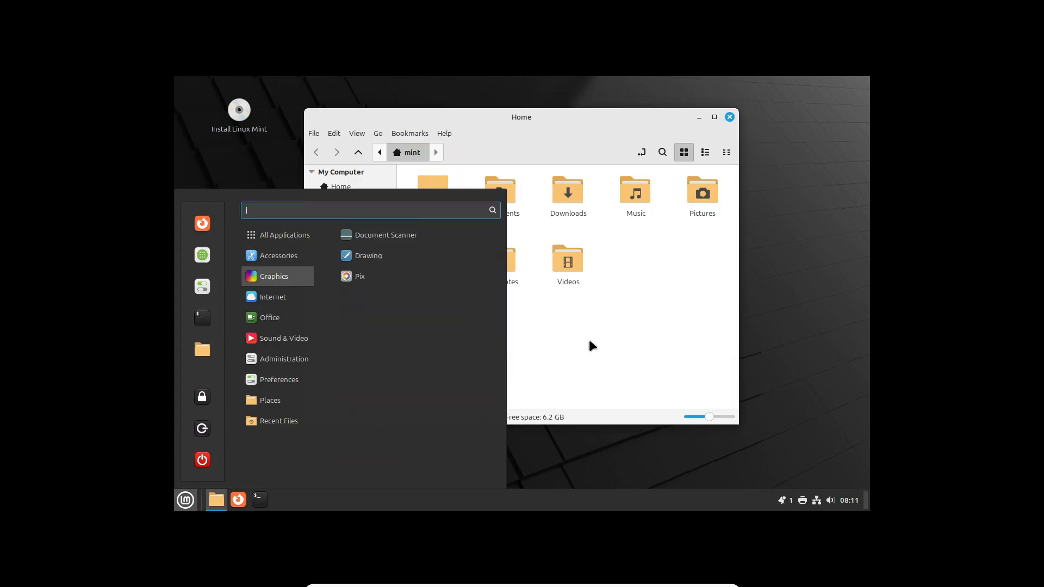
click(617, 287)
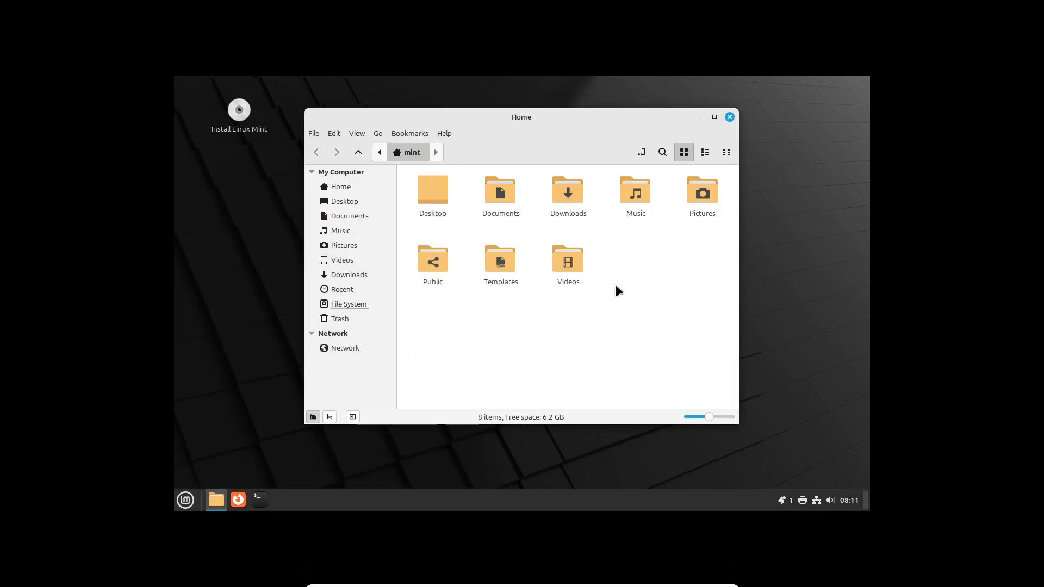
click(344, 217)
click(345, 248)
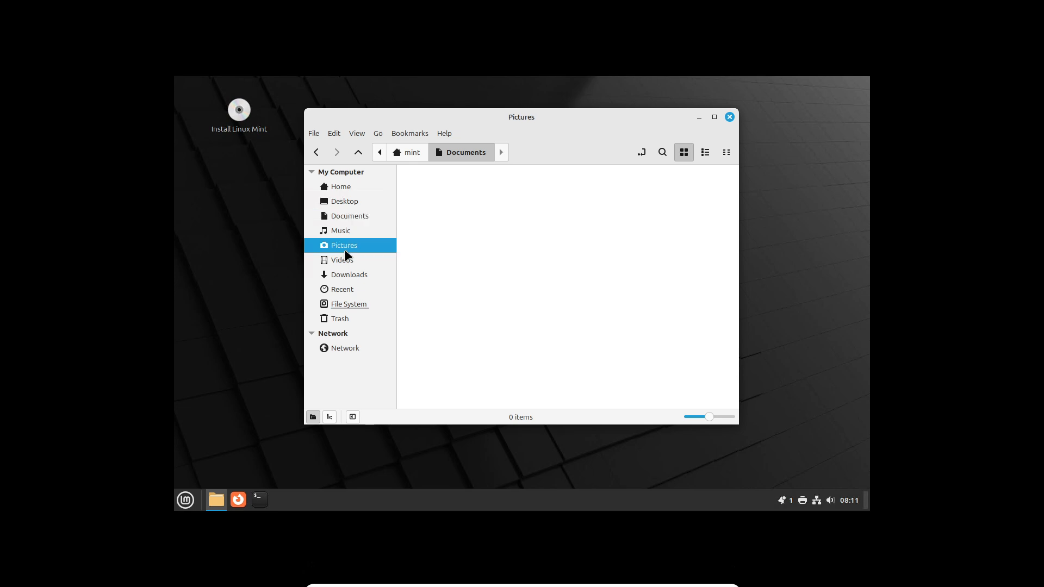
click(333, 277)
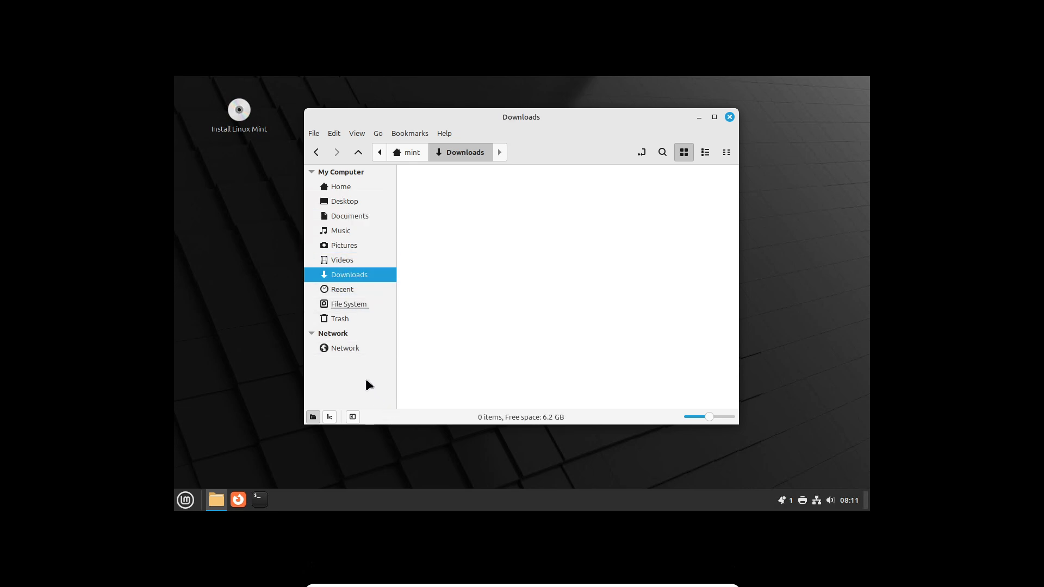
click(354, 200)
click(730, 117)
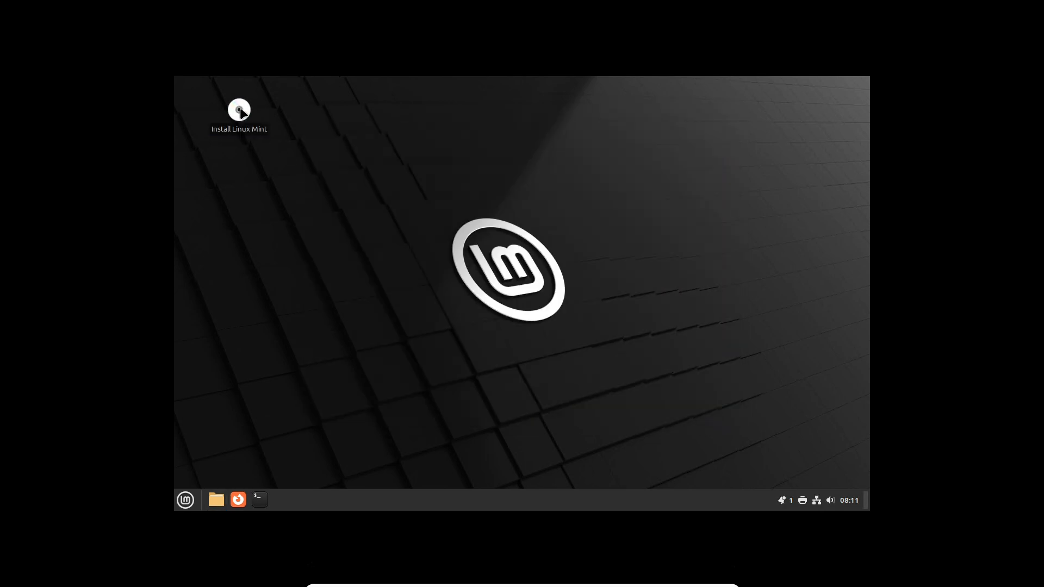
- Launch the Linux Mint installer and proceed with English, the English (US) keyboard layout and multimedia codecs installed
double_click(211, 134)
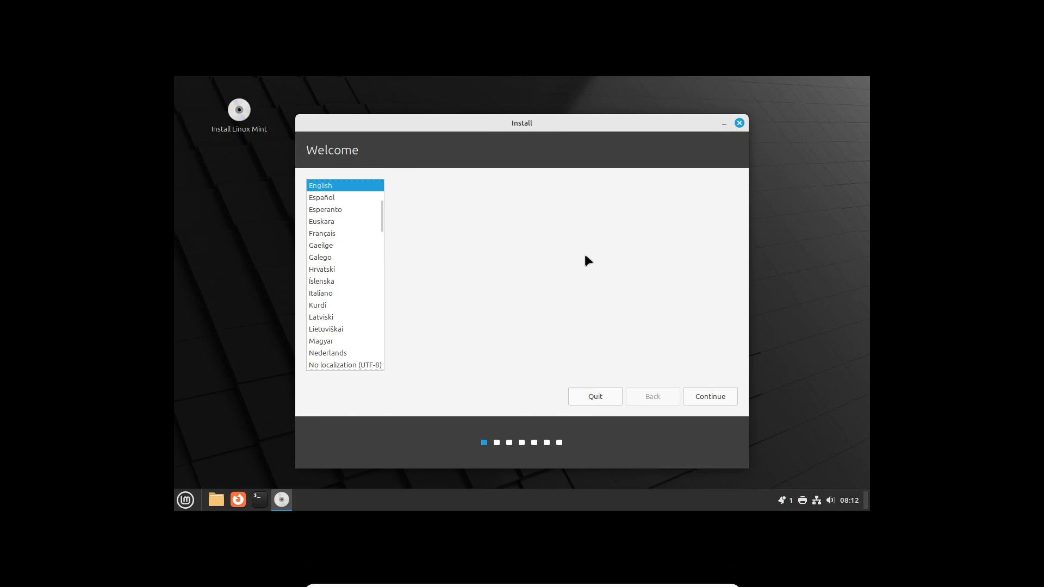
click(706, 400)
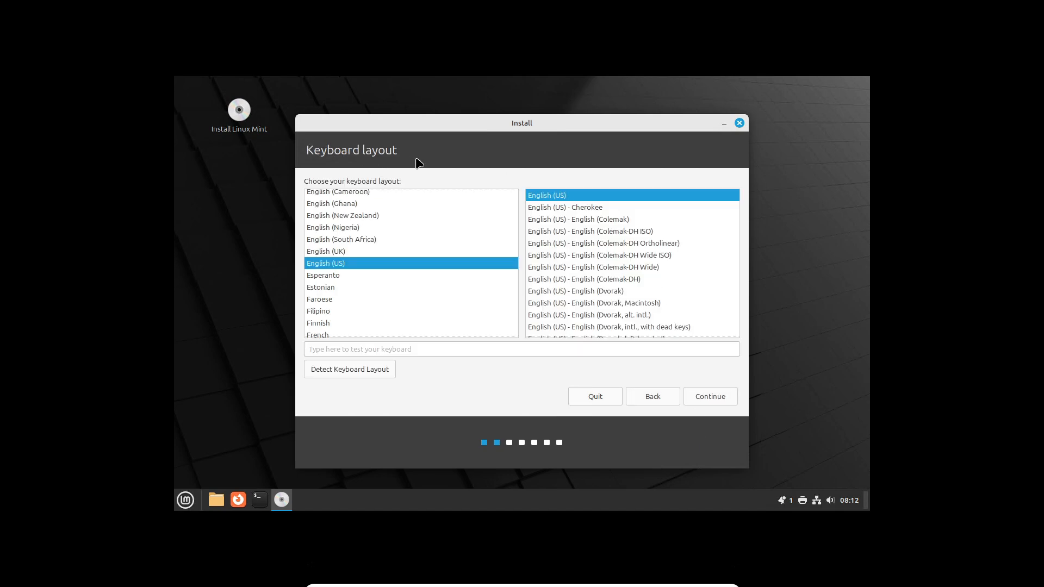
click(717, 398)
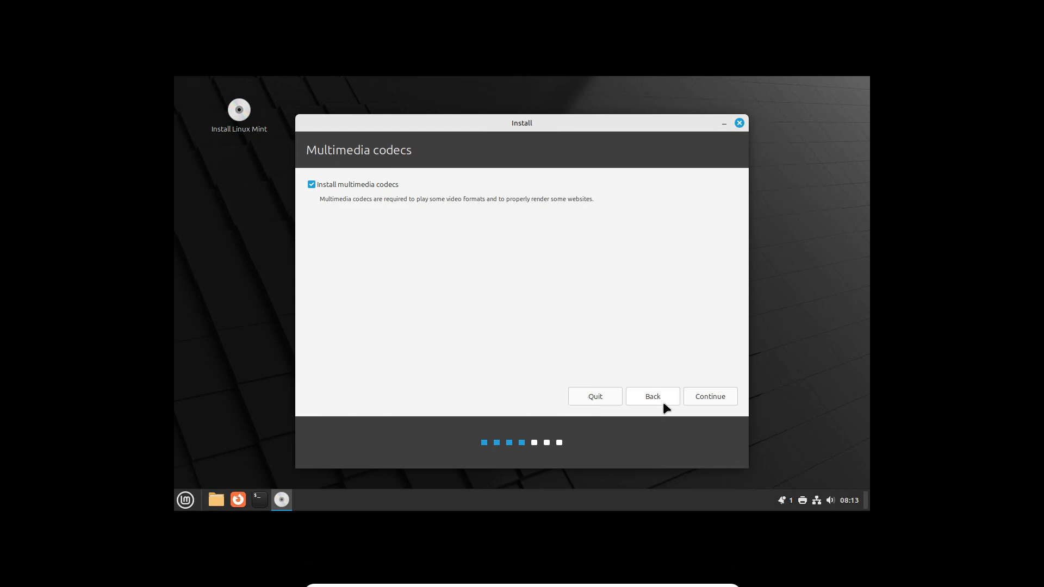
click(711, 397)
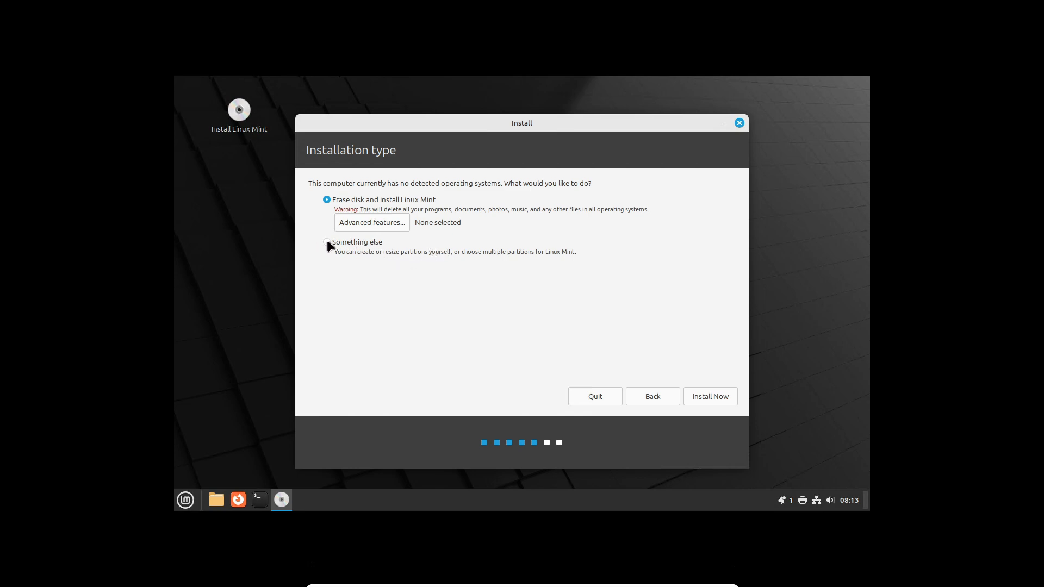
- Erase the disk for the installation with no advanced features, accept the disk changes, and set the location to Kolkata
click(377, 218)
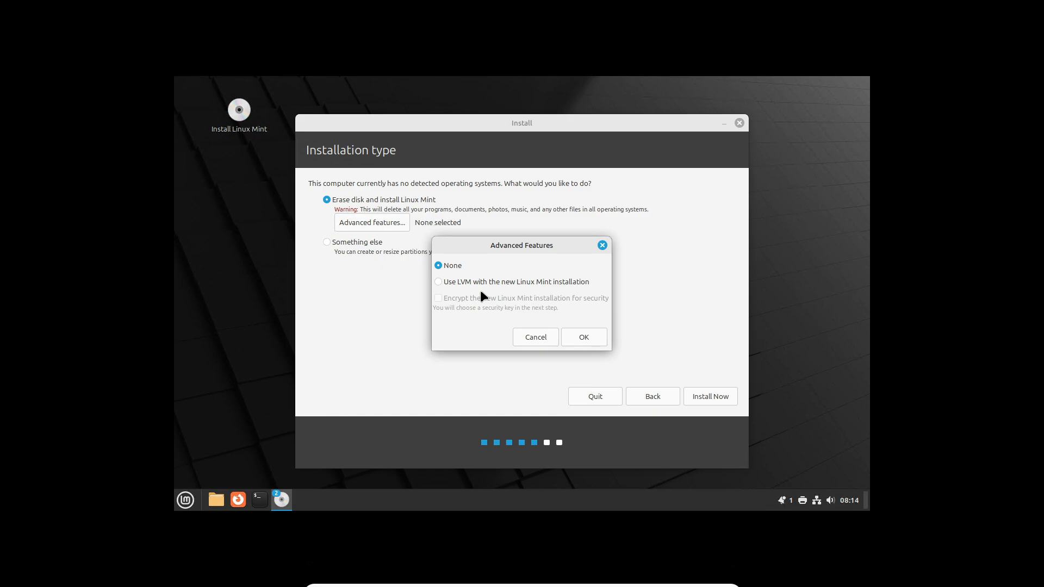
click(586, 338)
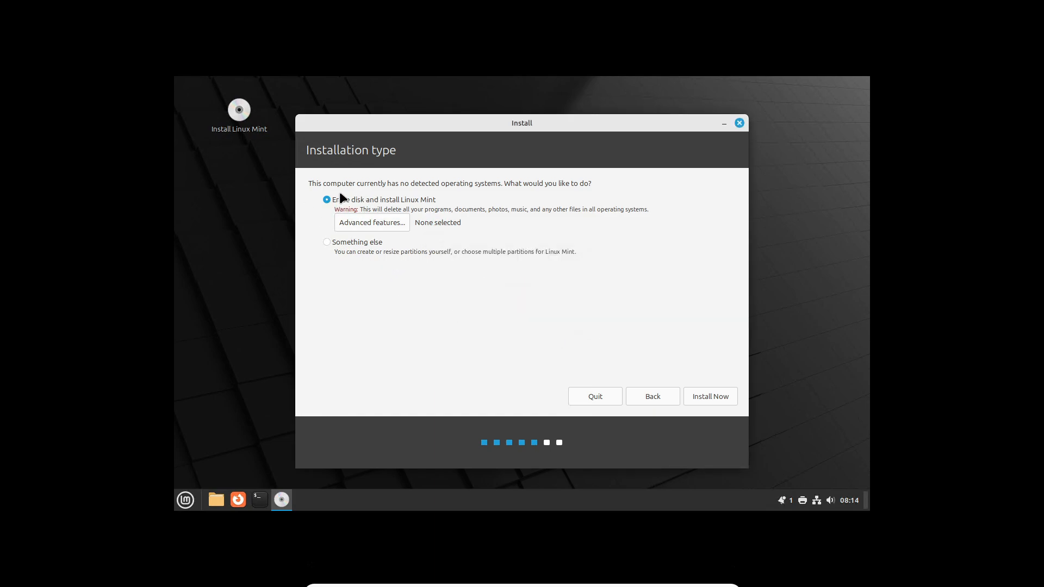
click(707, 396)
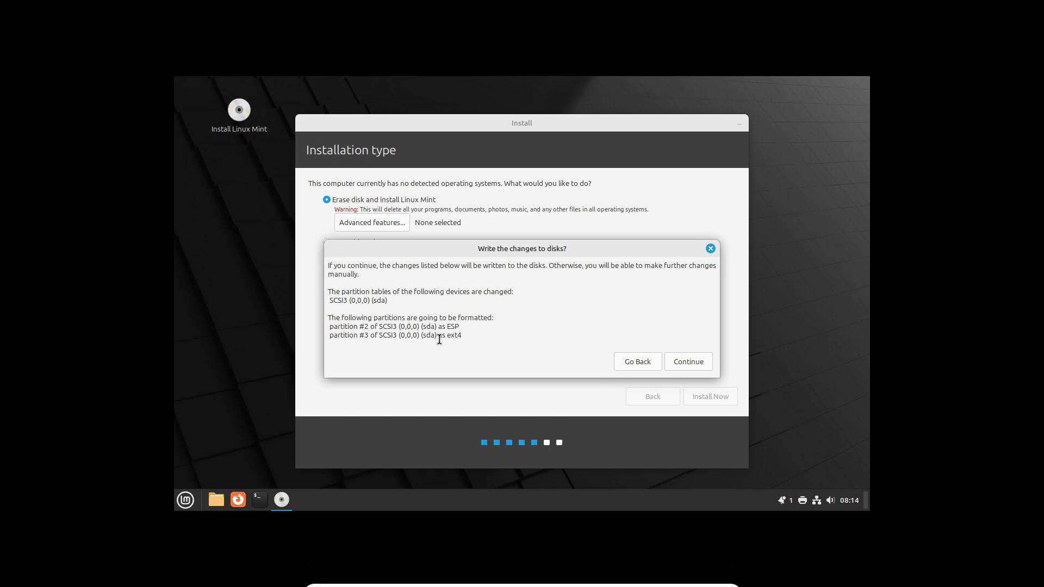
click(690, 361)
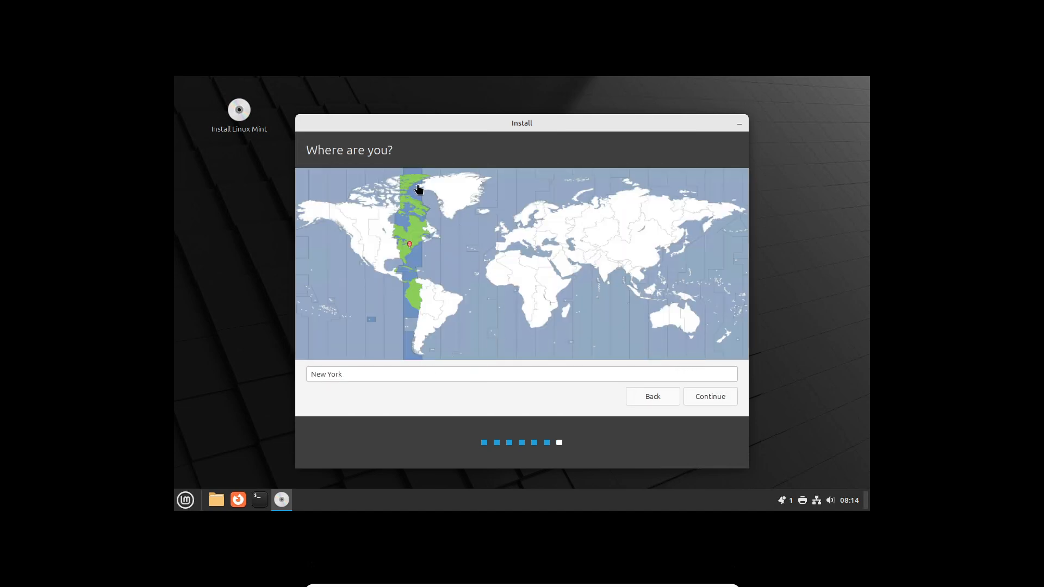
click(607, 269)
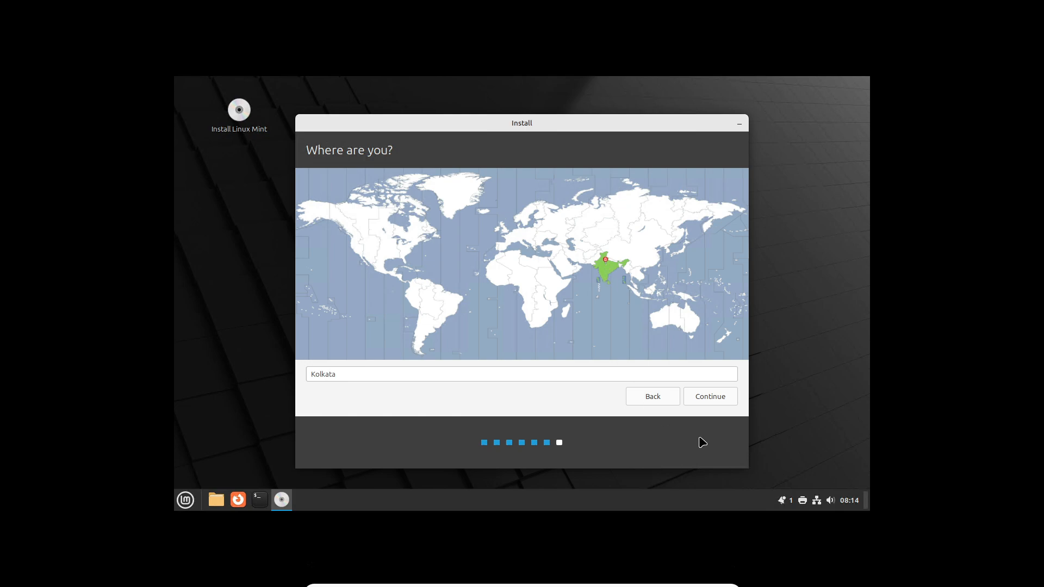
click(708, 395)
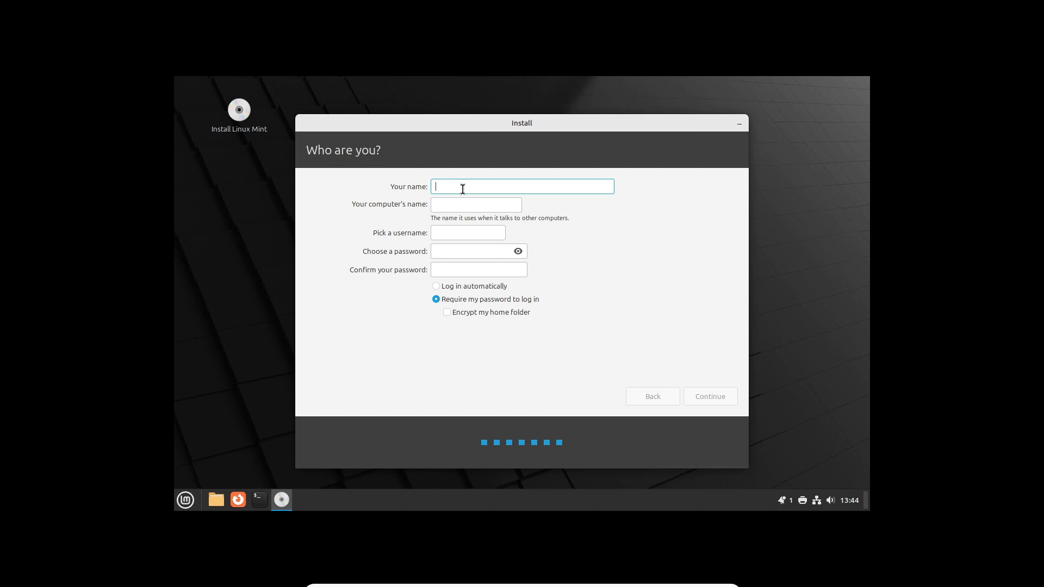
- Enter the account holder's name, set the computer's name to PDA, and set the username to innovateitlab
text(Pintu)
key(Tab)
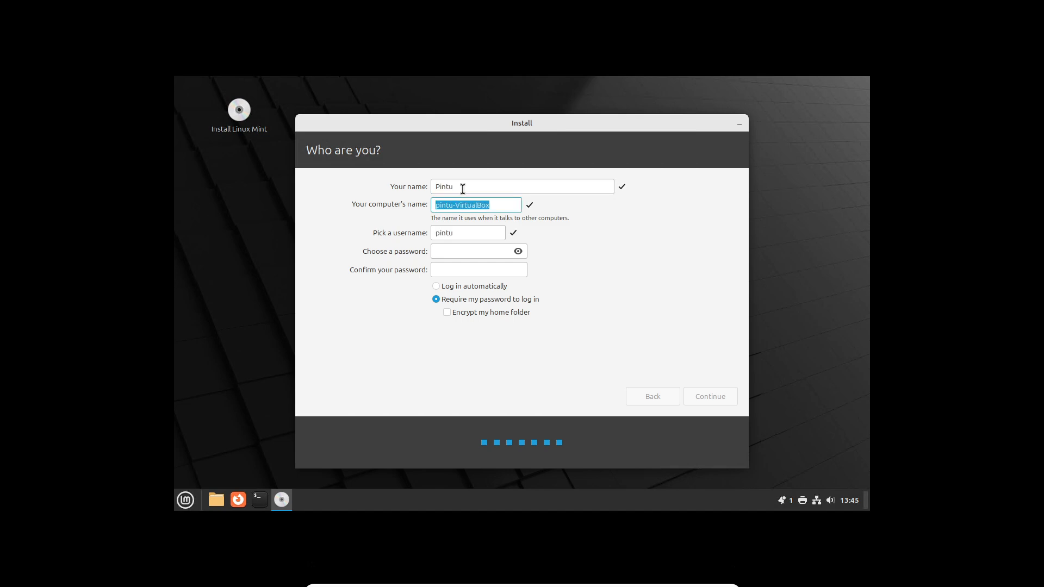
key(BackSpace)
text(PDA)
key(Tab)
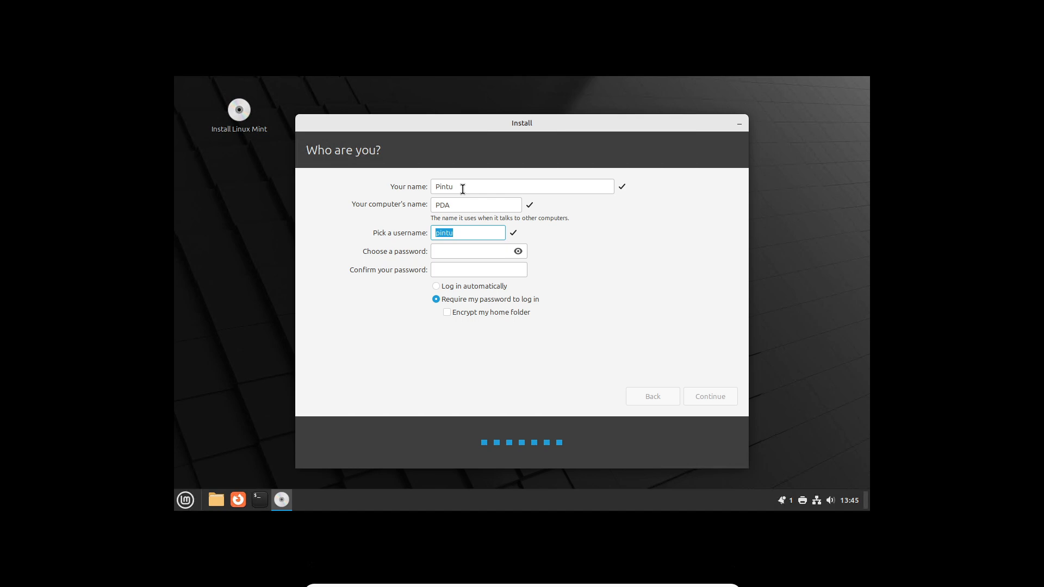
key(BackSpace)
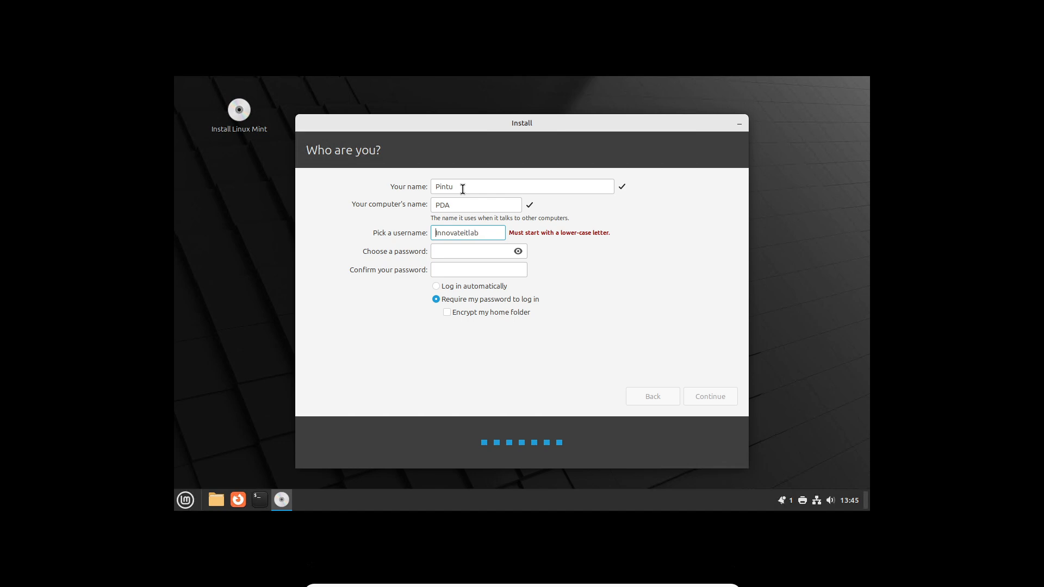
key(Delete)
text(i)
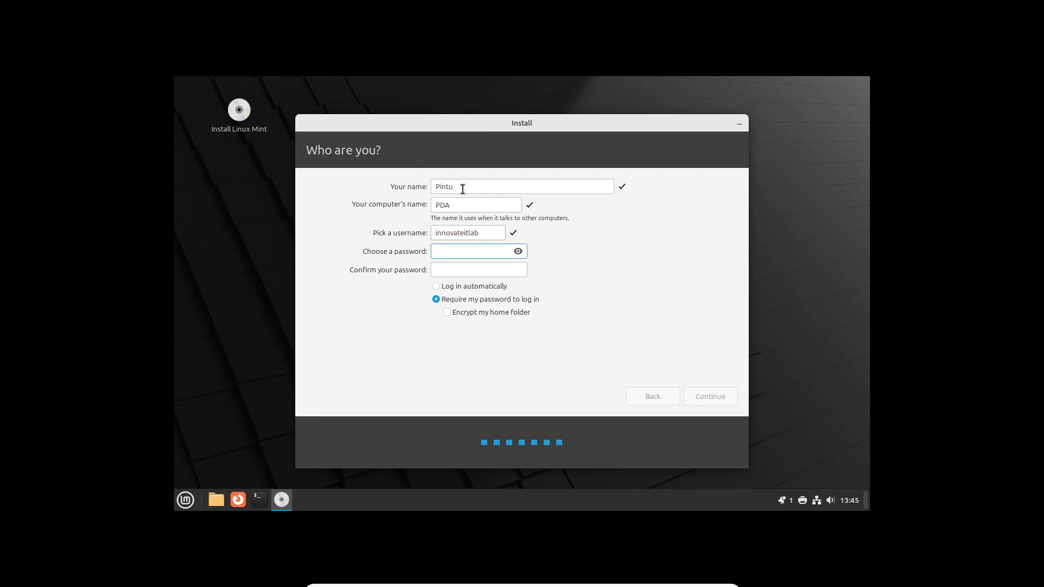
- Enter and confirm the account password, reveal it for checking, and continue with the password required at login
text(********)
key(Tab)
text(***)
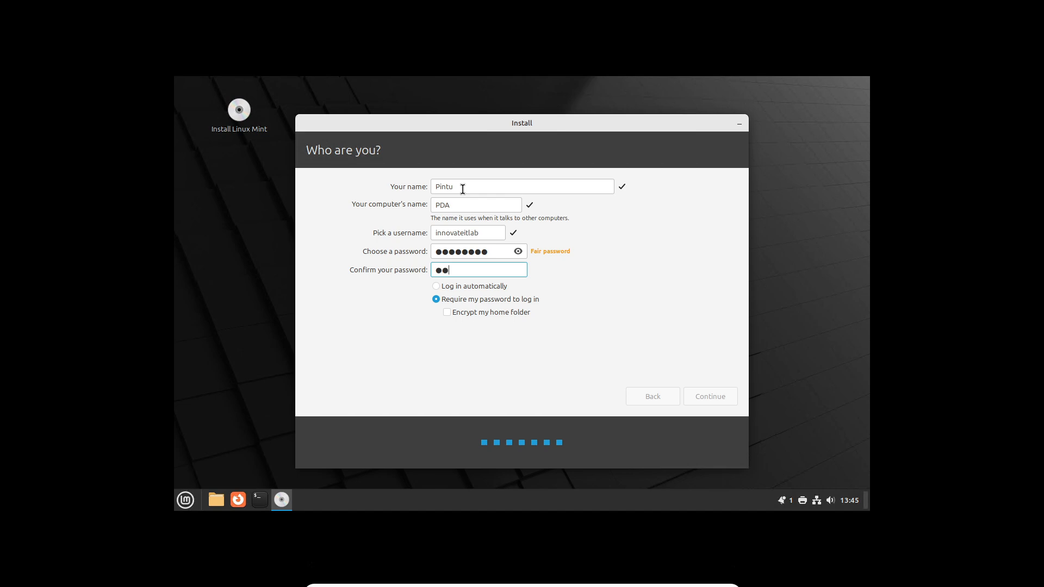
text(*****)
click(518, 252)
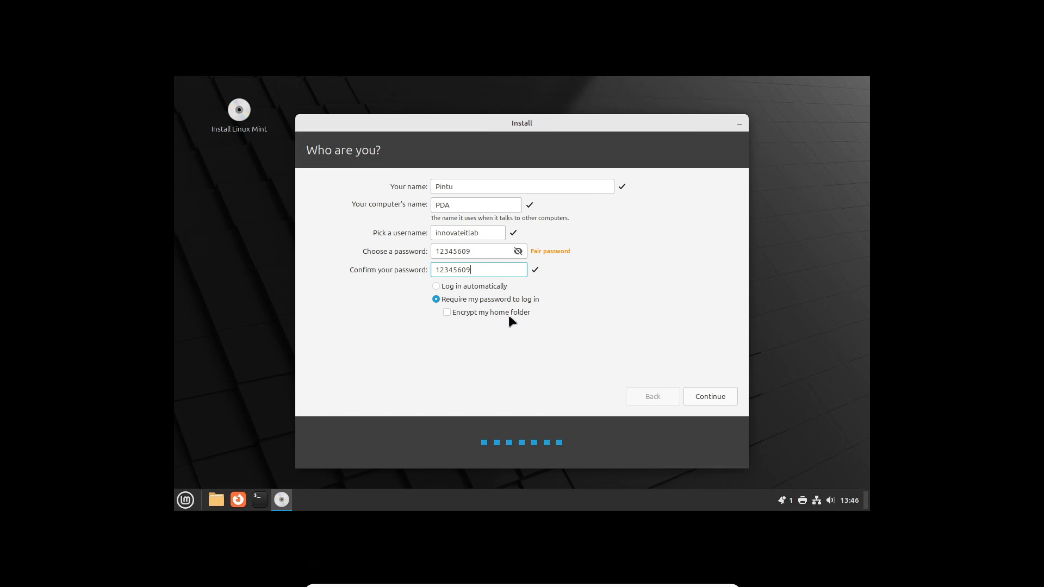
click(720, 403)
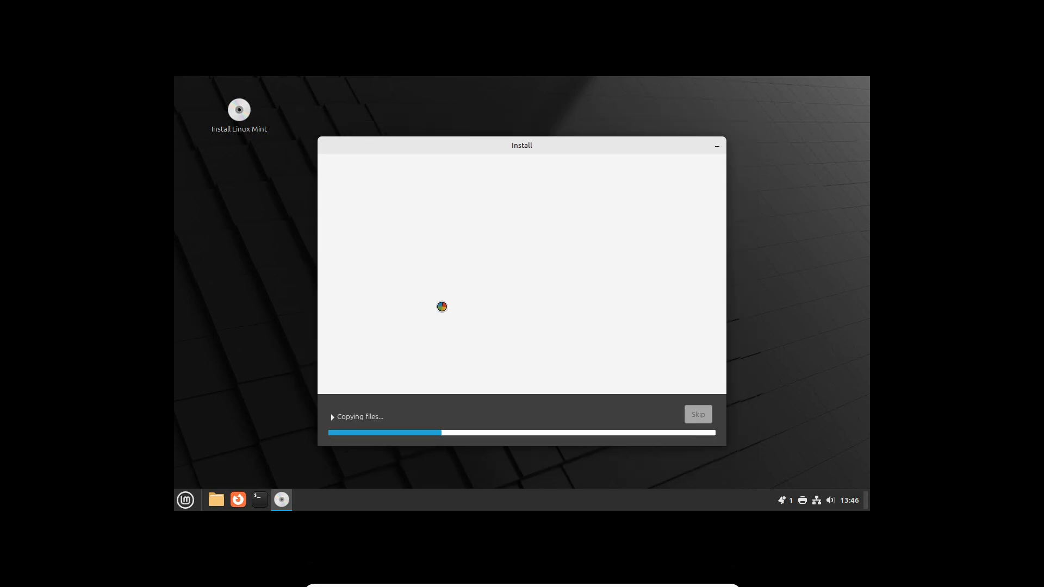
- Restart the computer once the installation completes, and view the desktop environments offered on the login screen
click(333, 419)
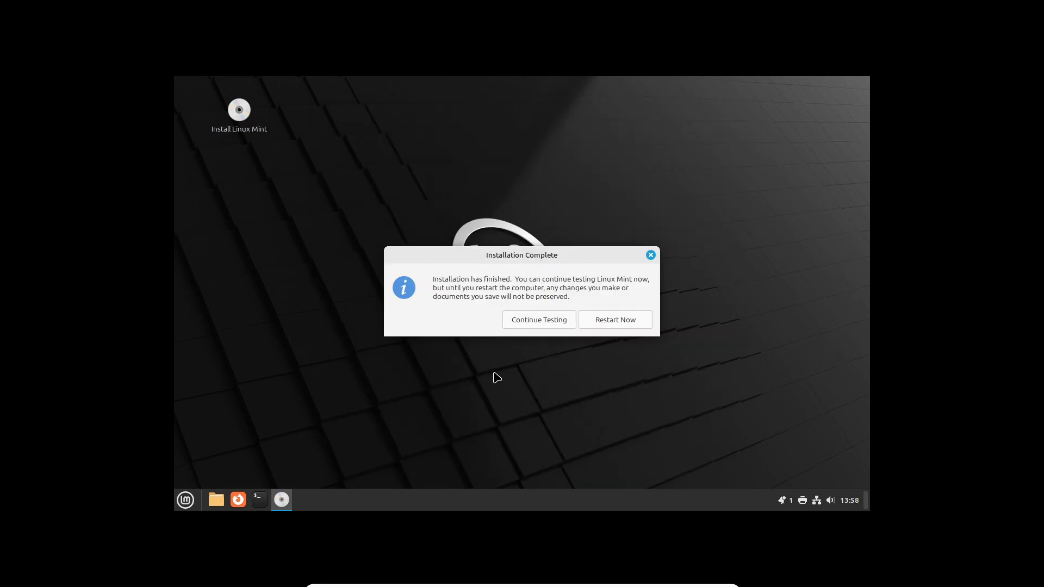
click(625, 320)
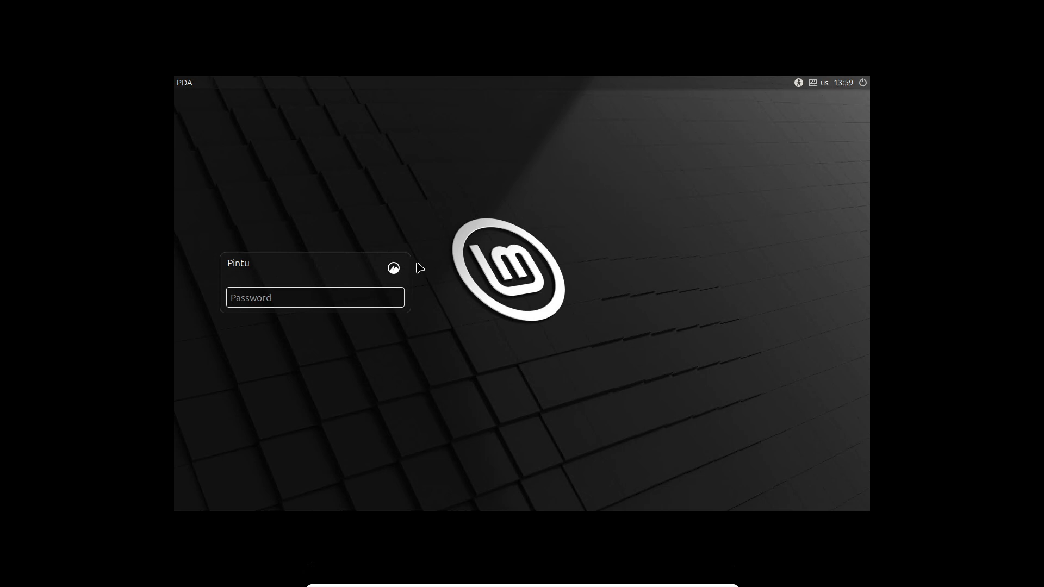
click(393, 268)
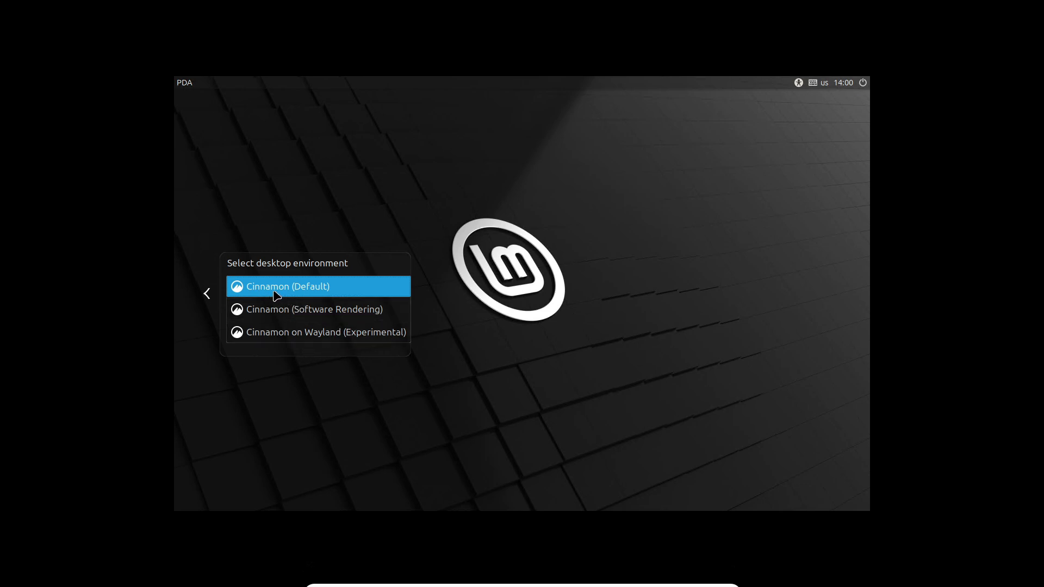
click(206, 295)
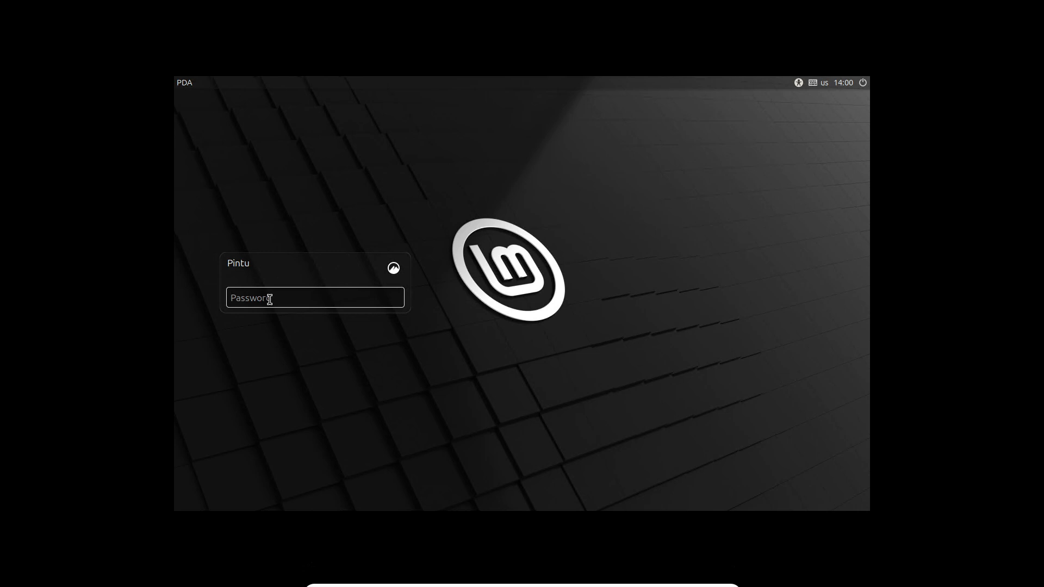
- Log in with the account password and view the First Steps page of the Welcome window
text(********)
key(Return)
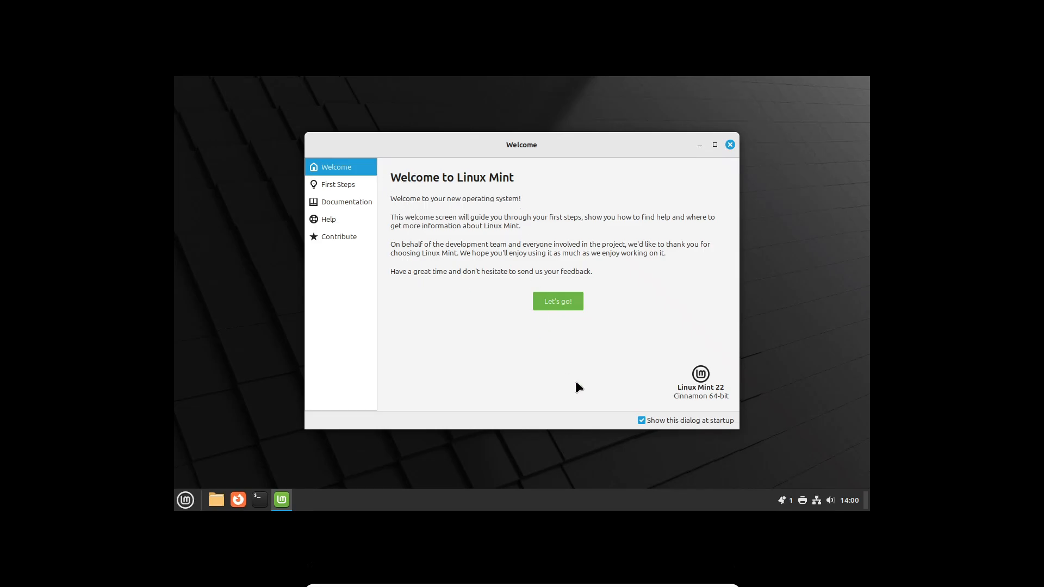
click(337, 190)
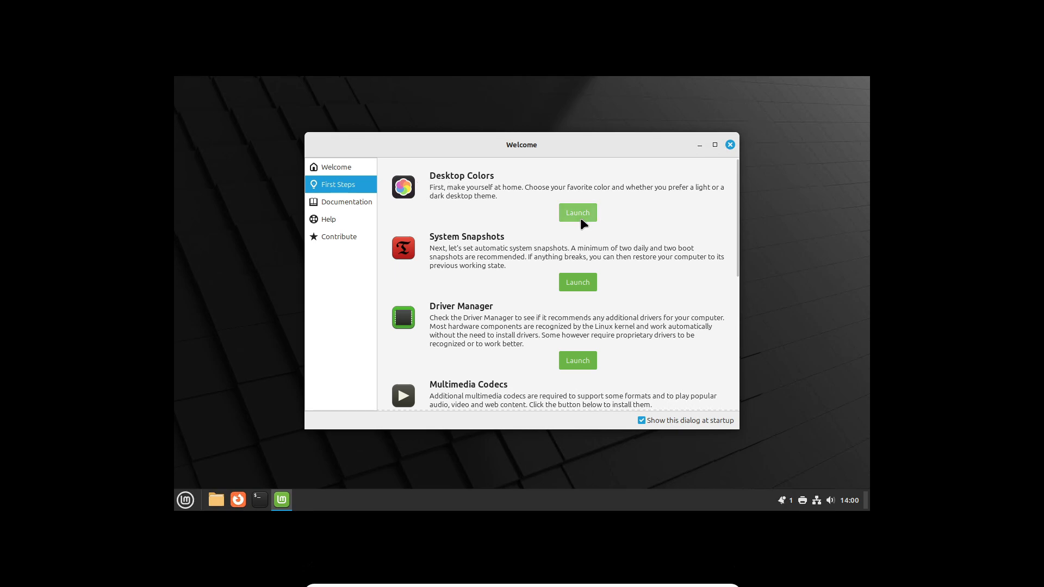
- Launch Desktop Colors, preview the Dark appearance, return to Mixed, and set the color to green
click(186, 506)
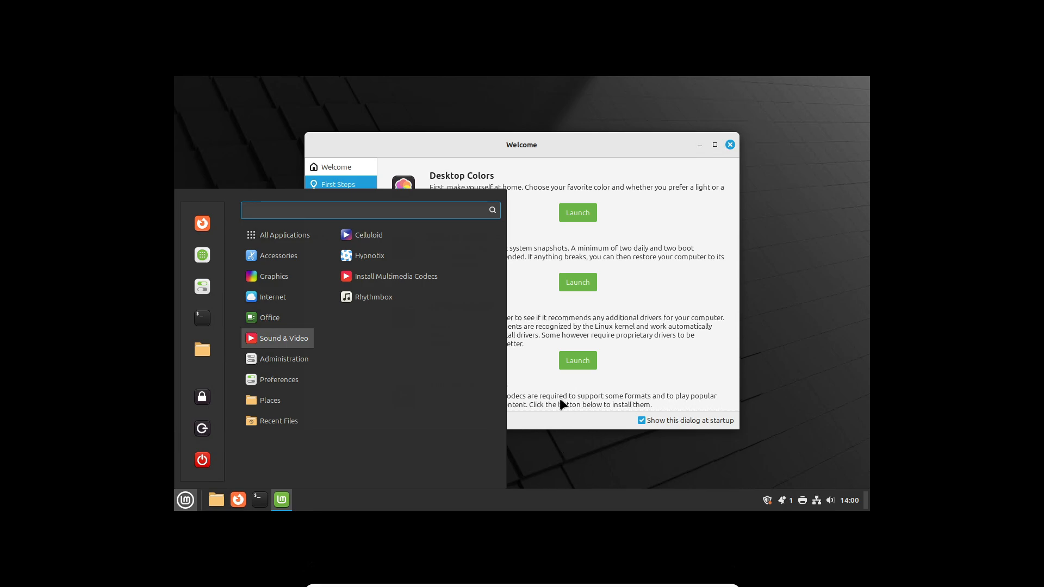
click(613, 211)
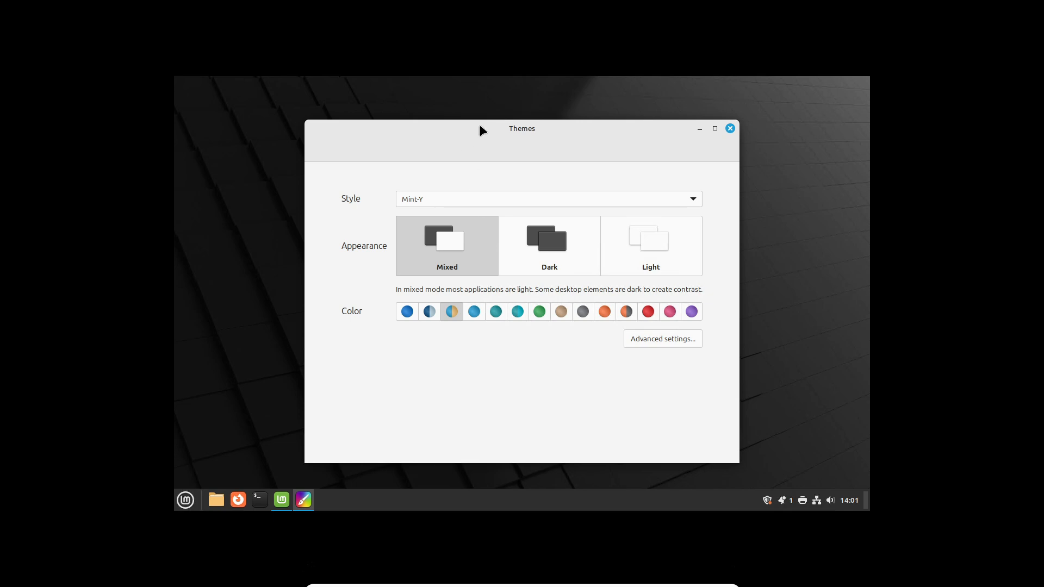
mouse_move(479, 124)
mouse_down()
mouse_move(531, 170)
mouse_move(655, 147)
mouse_move(480, 111)
mouse_up()
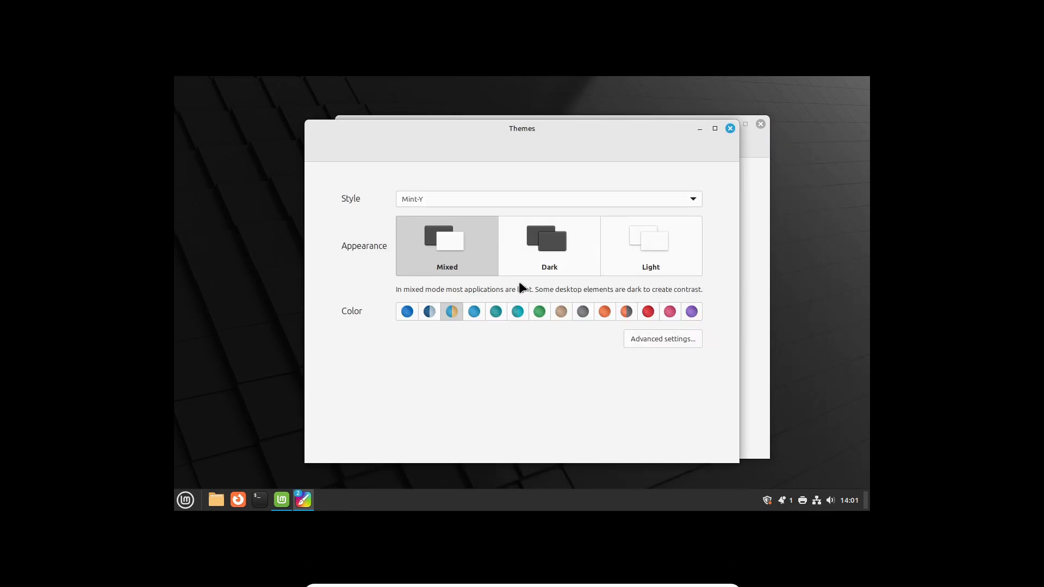
click(539, 251)
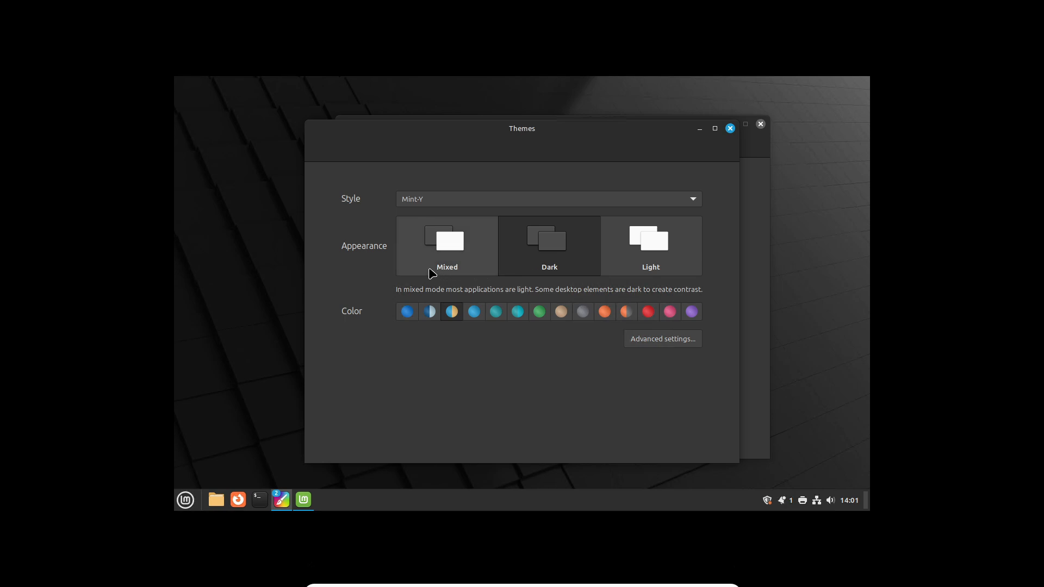
click(462, 269)
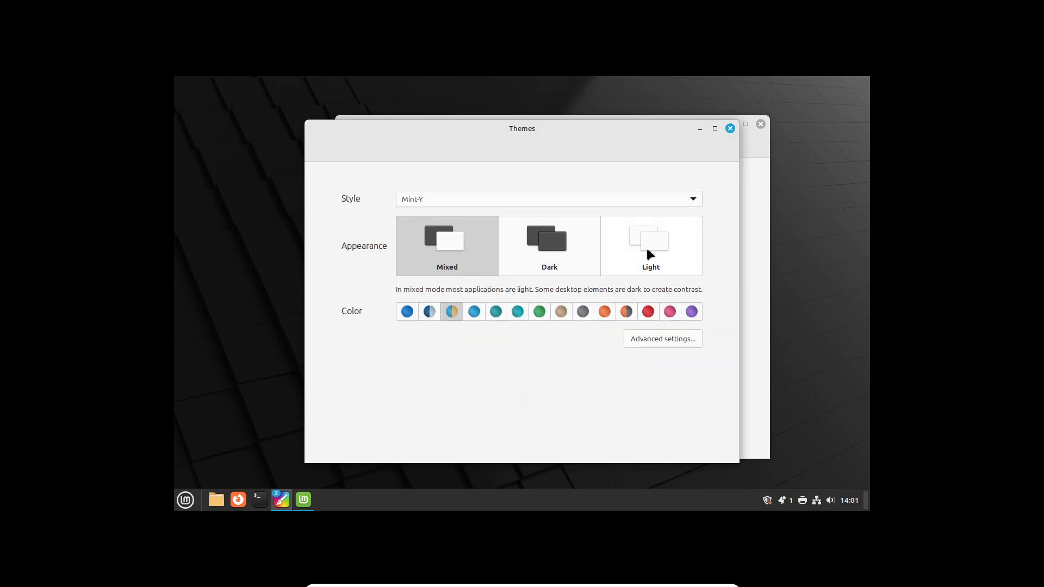
click(541, 312)
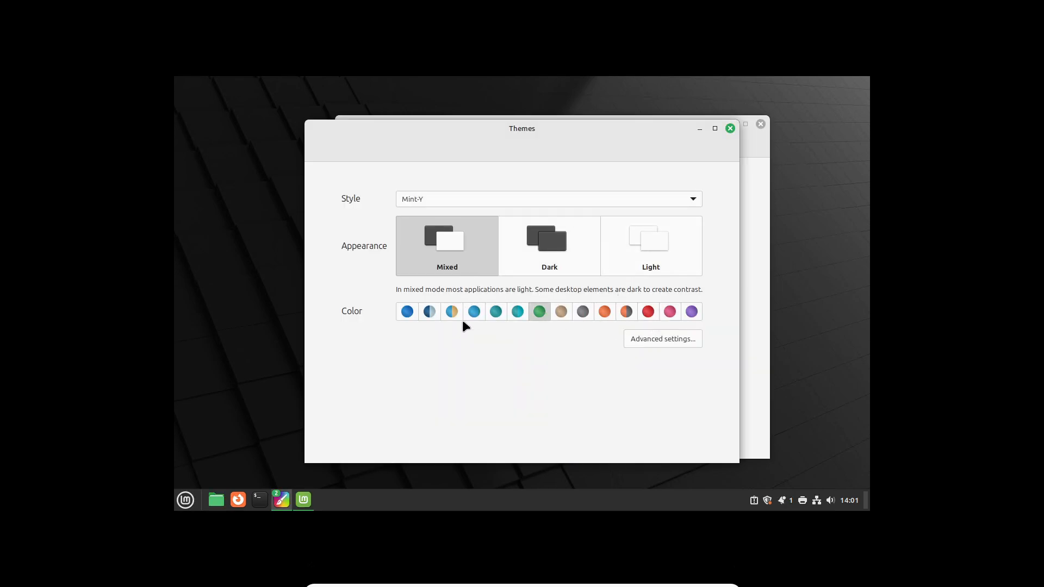
- Preview the Mint-X theme style and switch the style back to Mint-Y
click(439, 205)
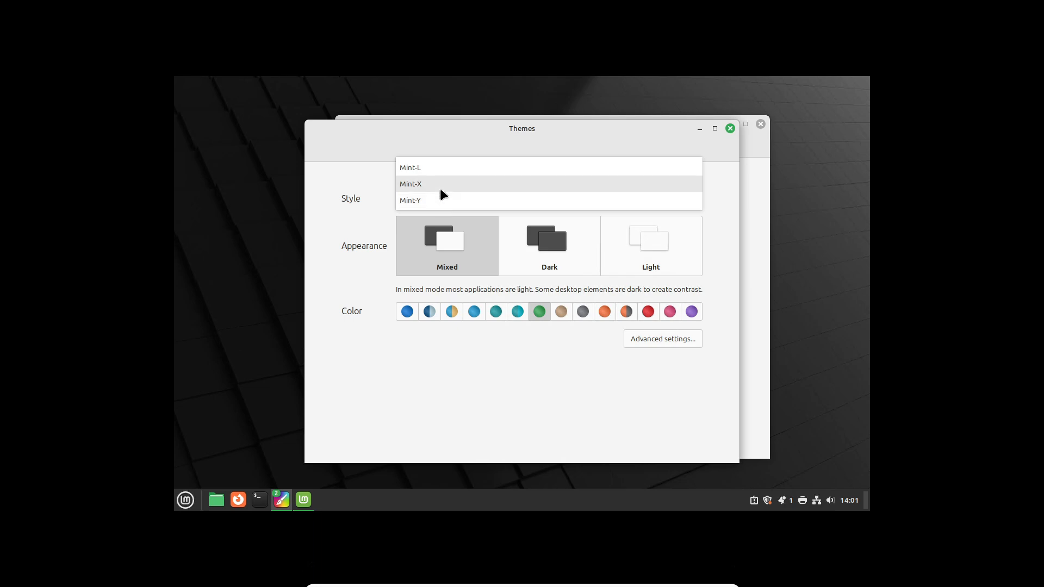
click(441, 185)
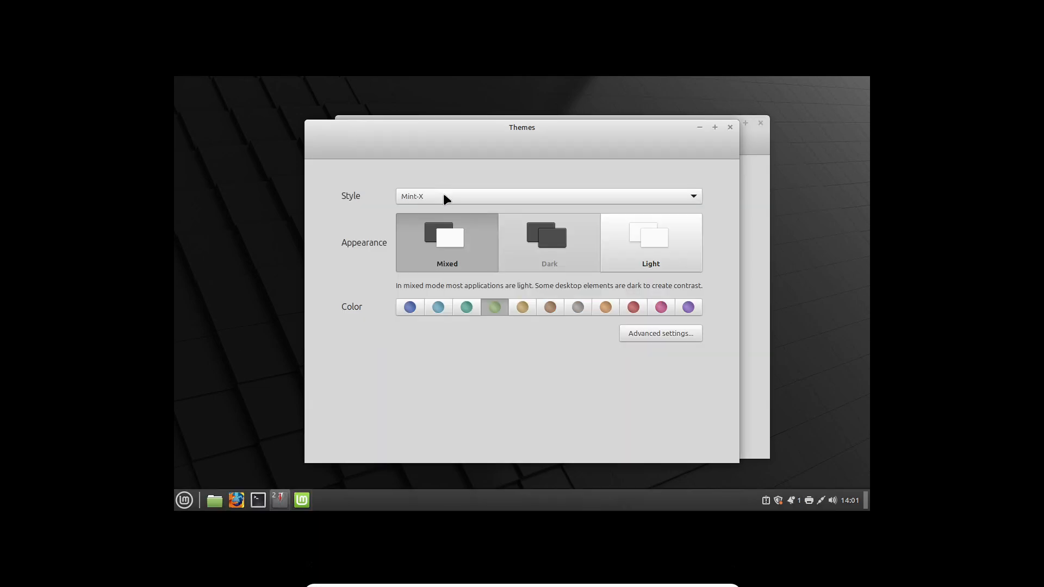
click(429, 196)
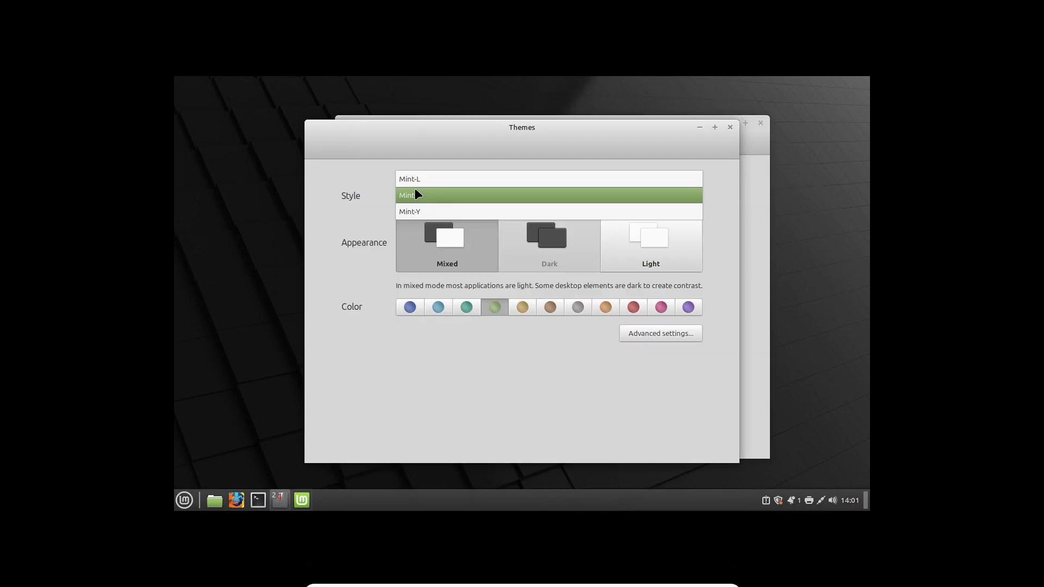
click(420, 210)
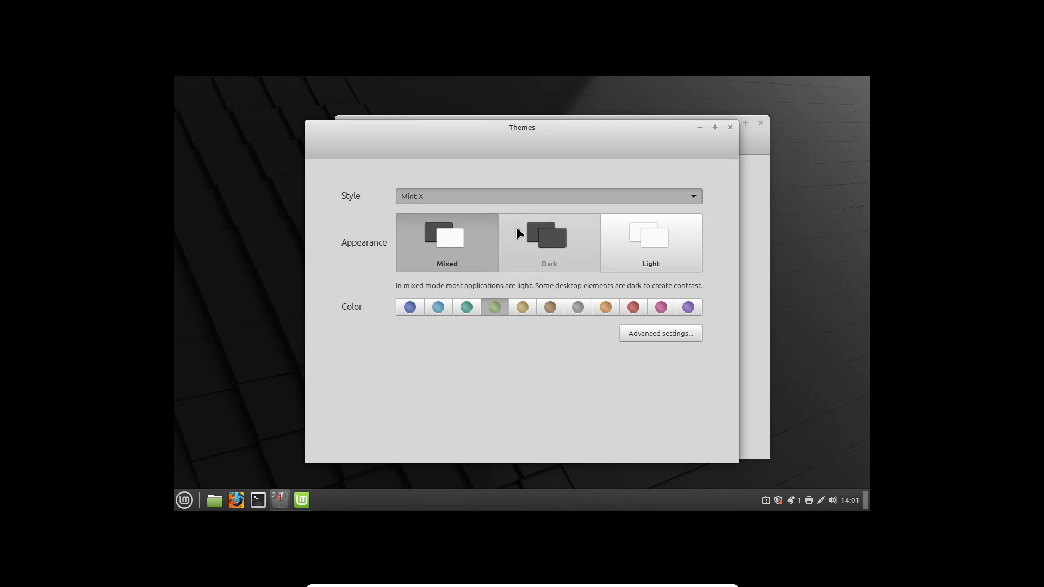
- Close both Themes windows, view the Documentation page of the Welcome window, and close it
click(730, 132)
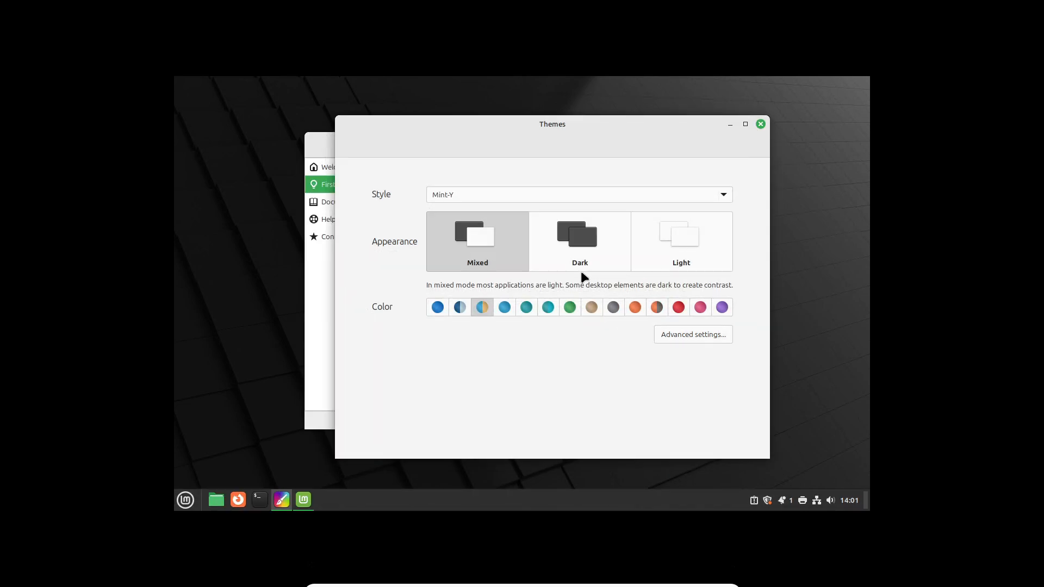
click(761, 125)
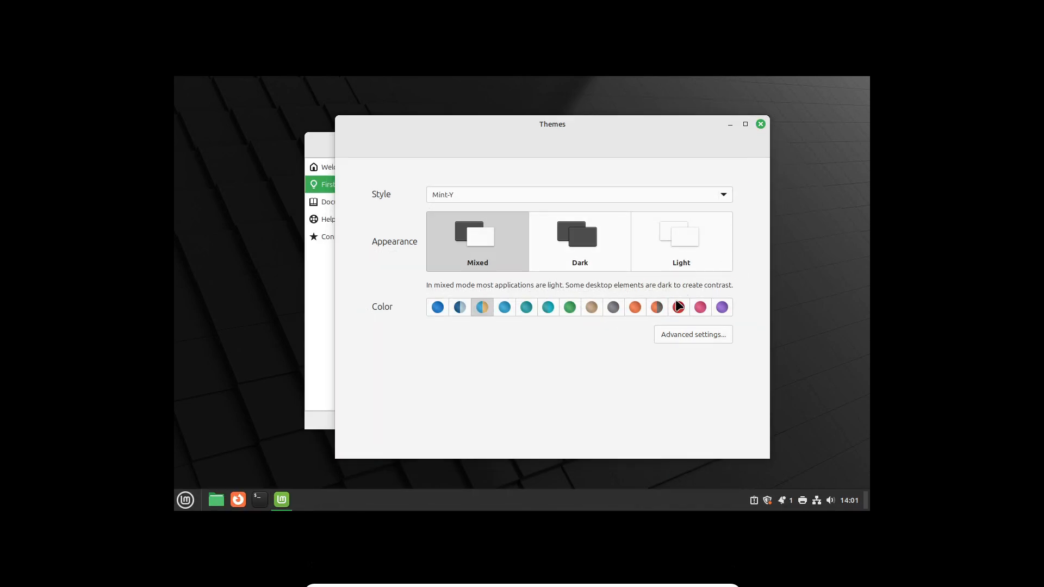
click(340, 201)
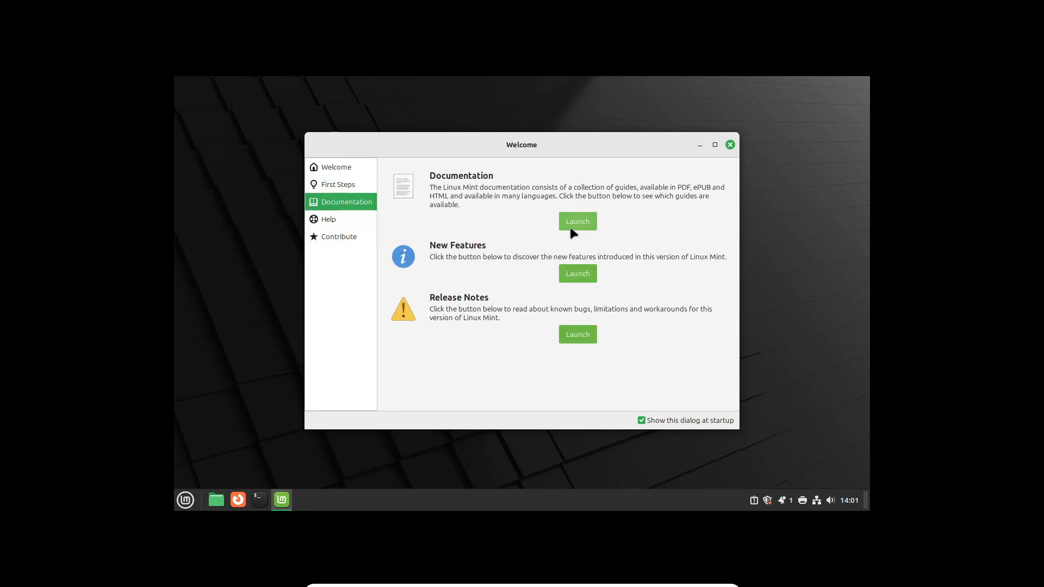
click(730, 145)
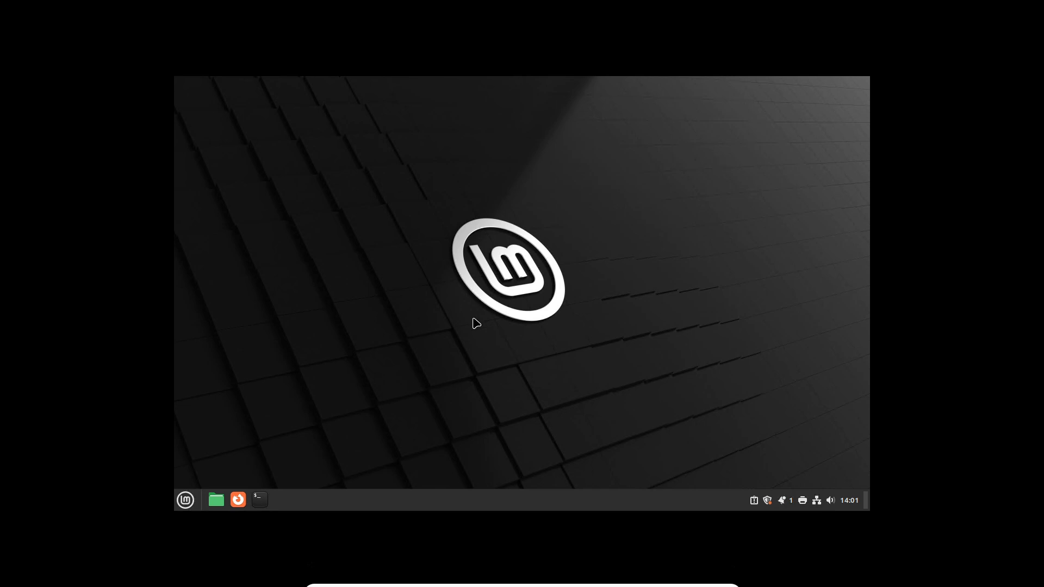
- Browse the application menu's categories, including Administration, Places and Office
click(185, 500)
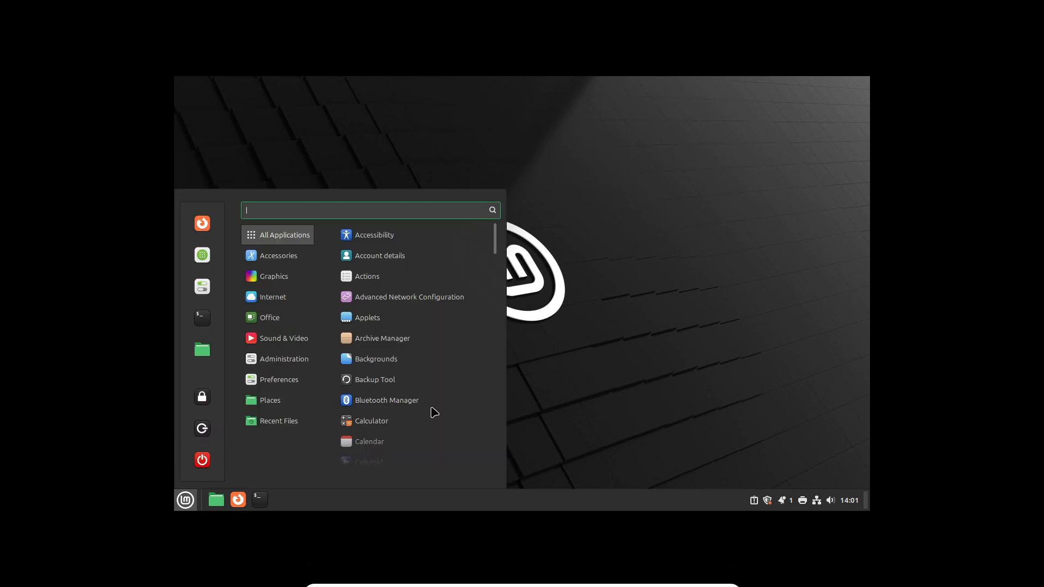
mouse_move(249, 320)
mouse_move(271, 429)
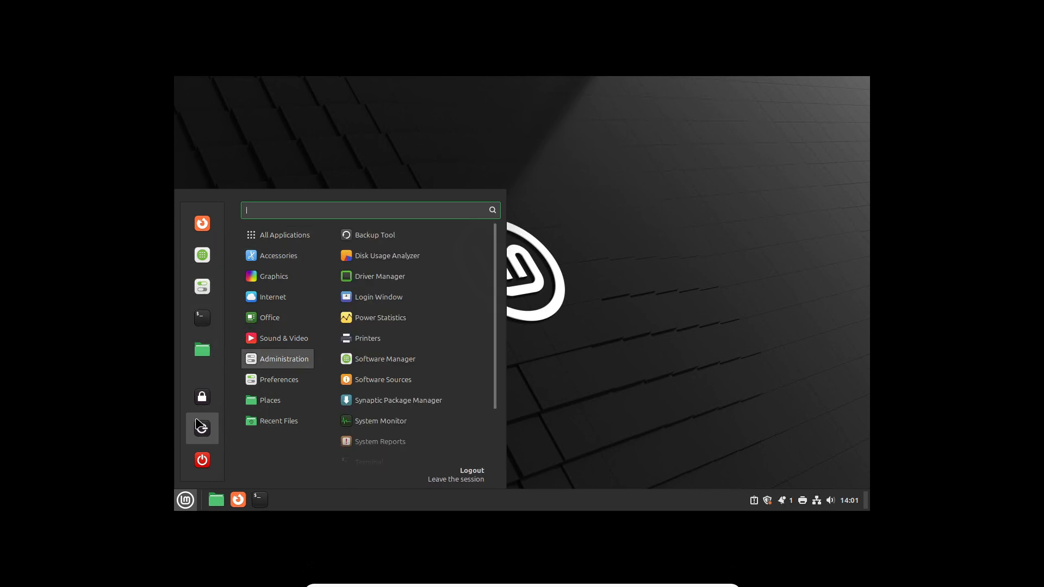
mouse_move(272, 401)
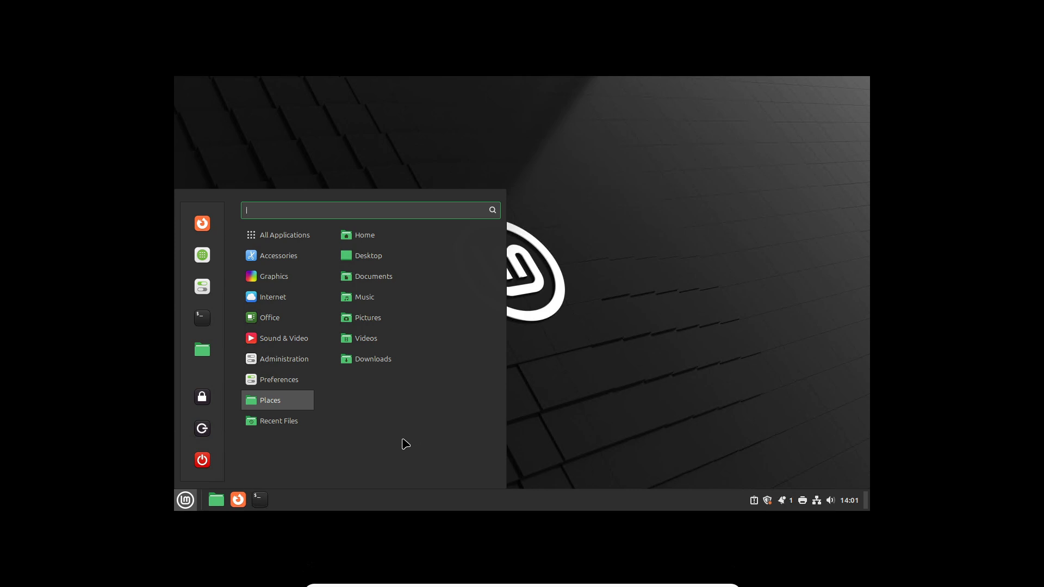
mouse_move(276, 338)
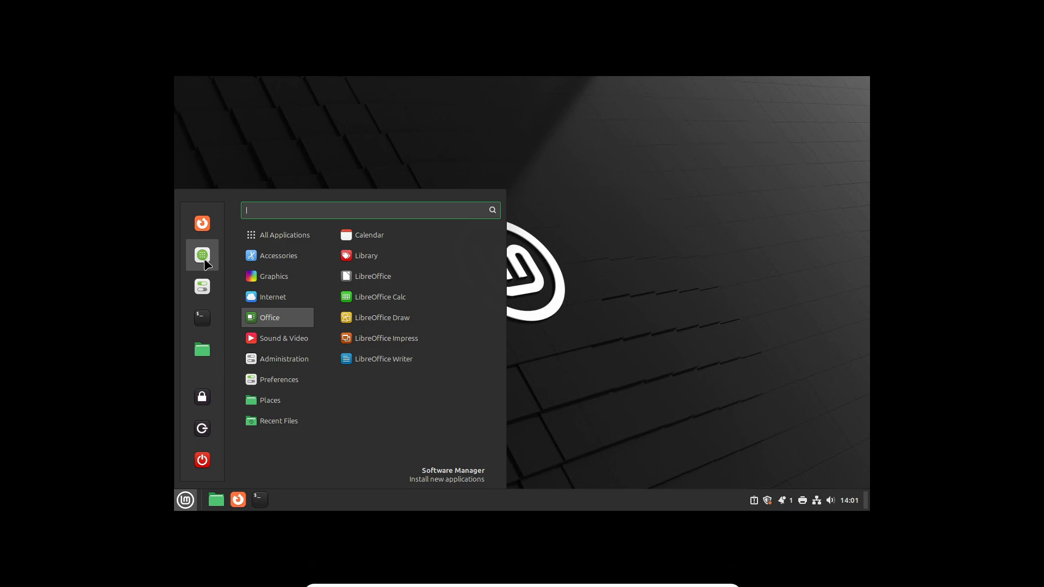
- Open System Settings, set the desktop background to the green 1920x1080 Linux Mint image, and check it on the uncovered desktop
click(212, 265)
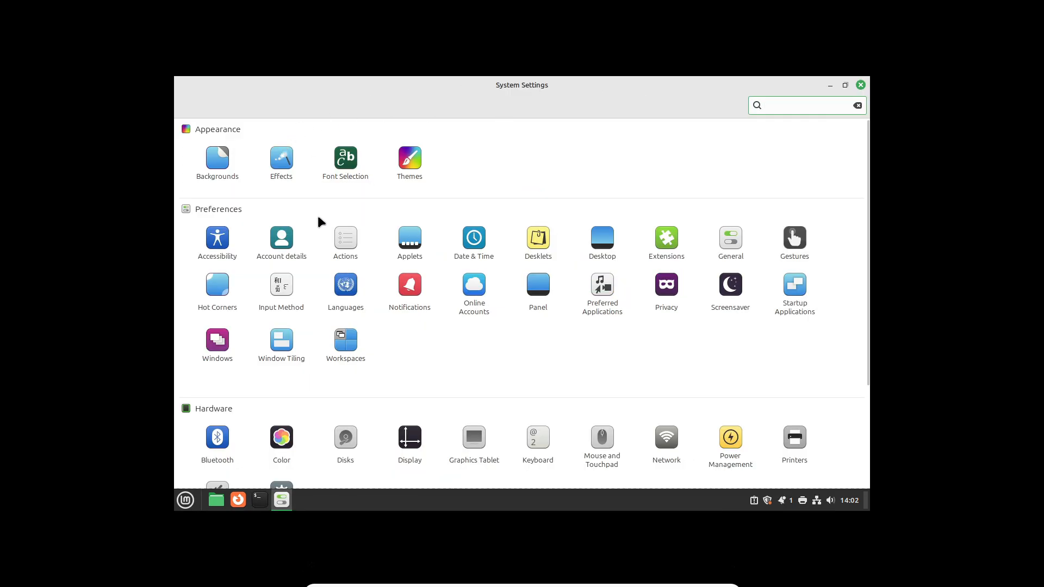
drag(353, 97, 328, 101)
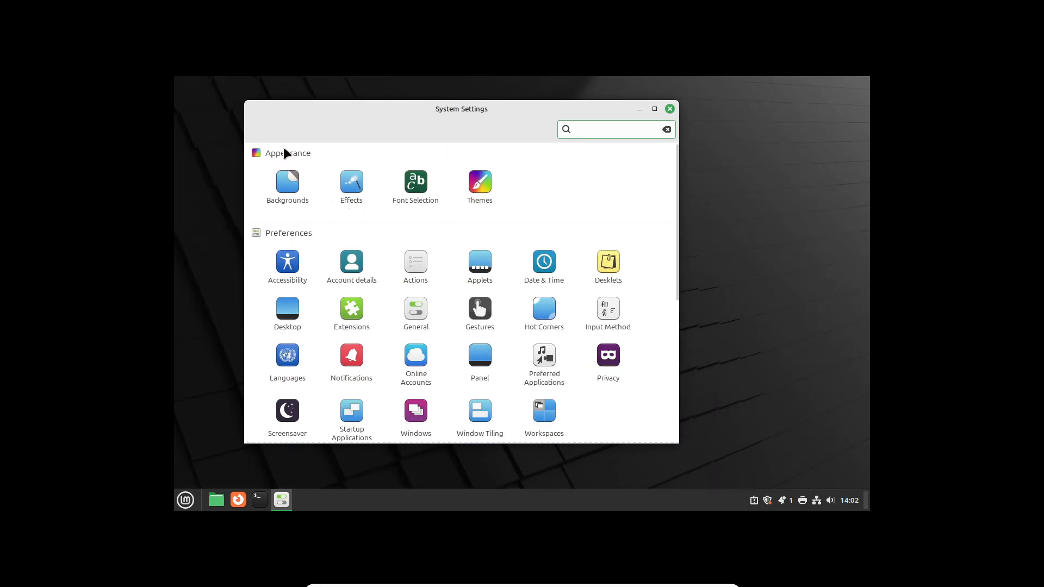
click(288, 186)
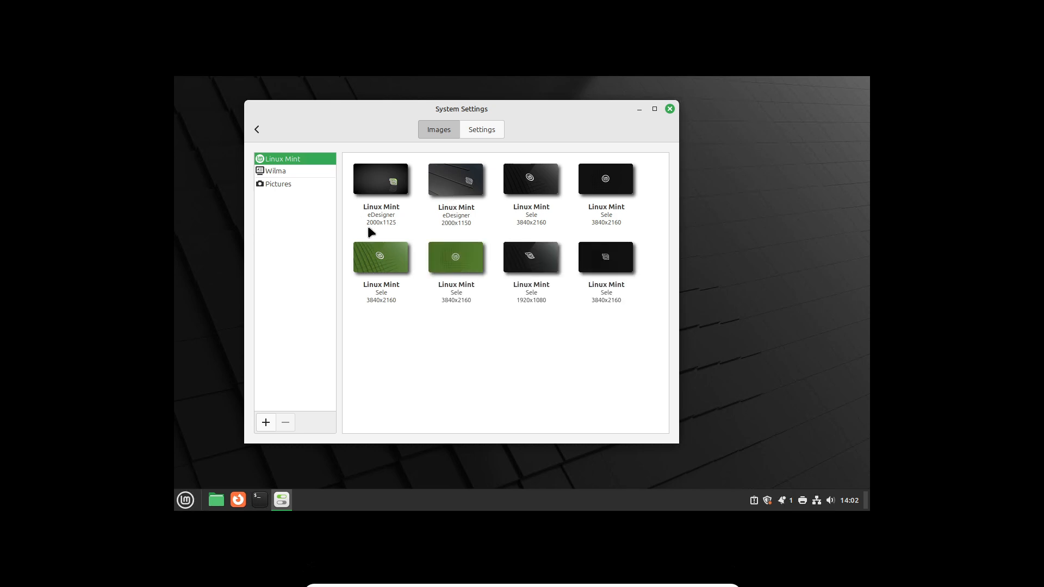
click(536, 333)
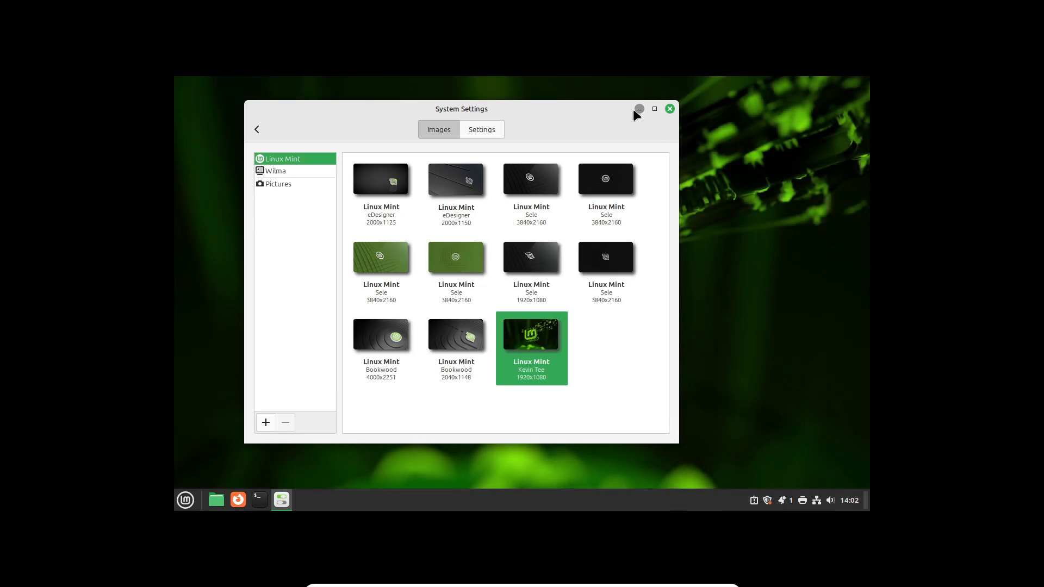
click(639, 108)
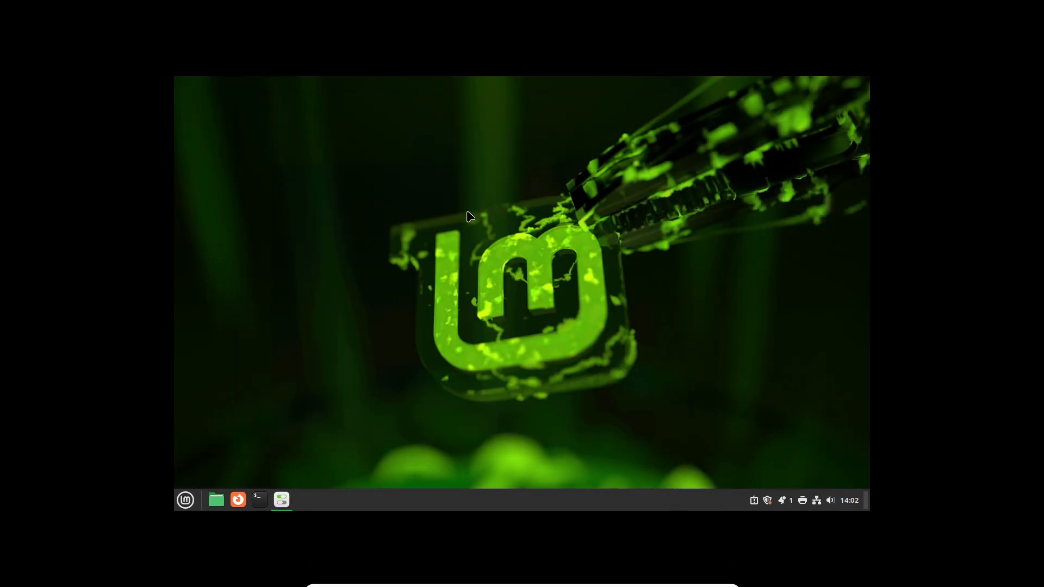
click(282, 501)
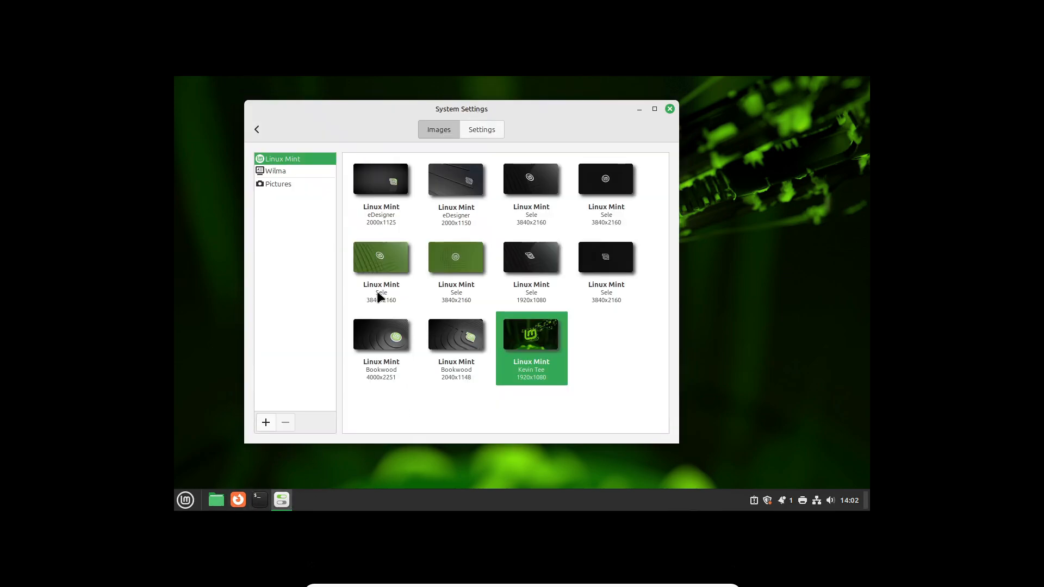
- Look through the Preferences, Hardware and Administration settings in System Settings, and close the window
click(257, 129)
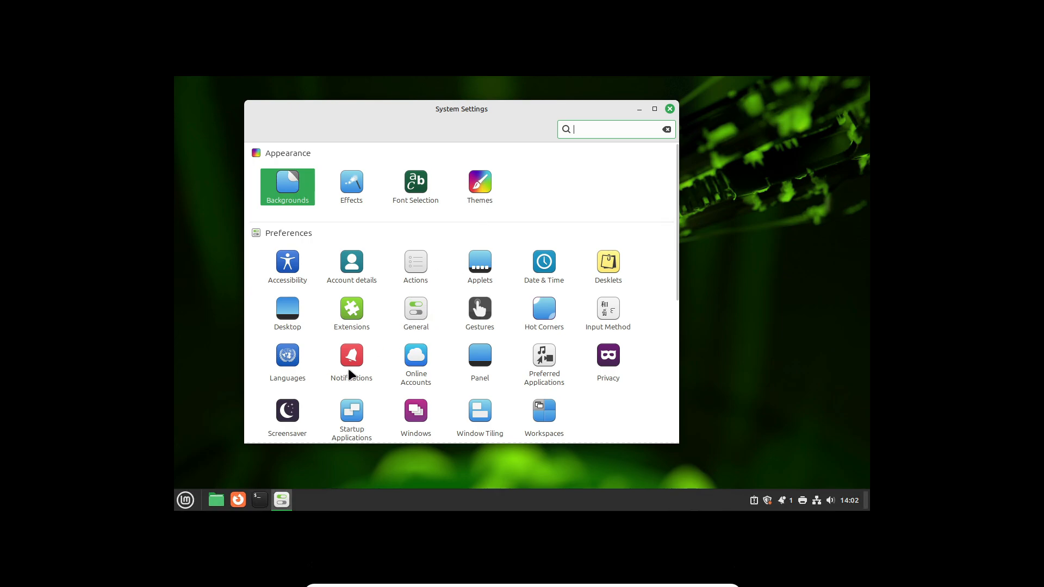
scroll(368, 363, down, 7)
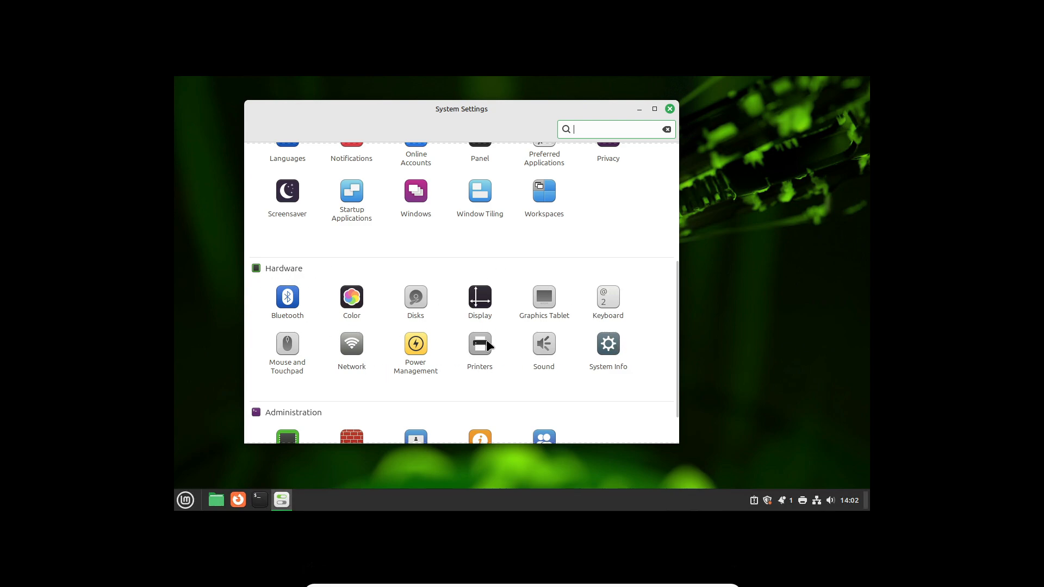
scroll(487, 344, down, 1)
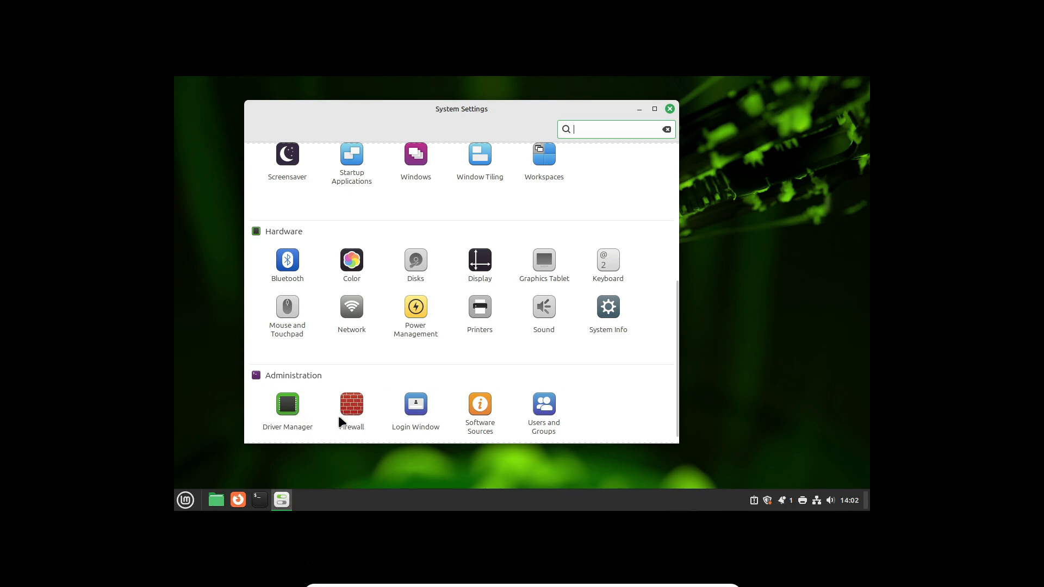
scroll(572, 397, up, 8)
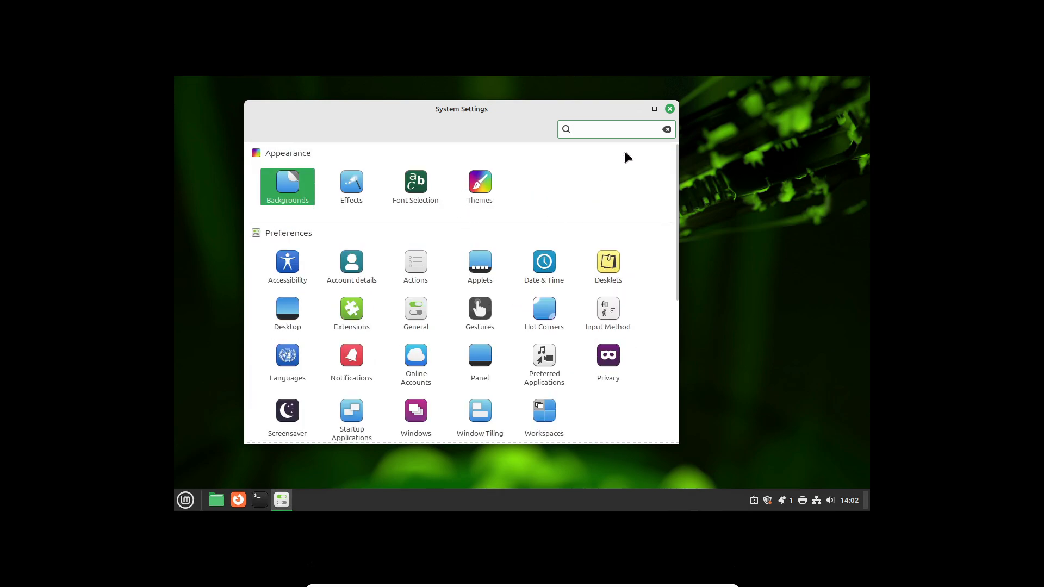
click(669, 109)
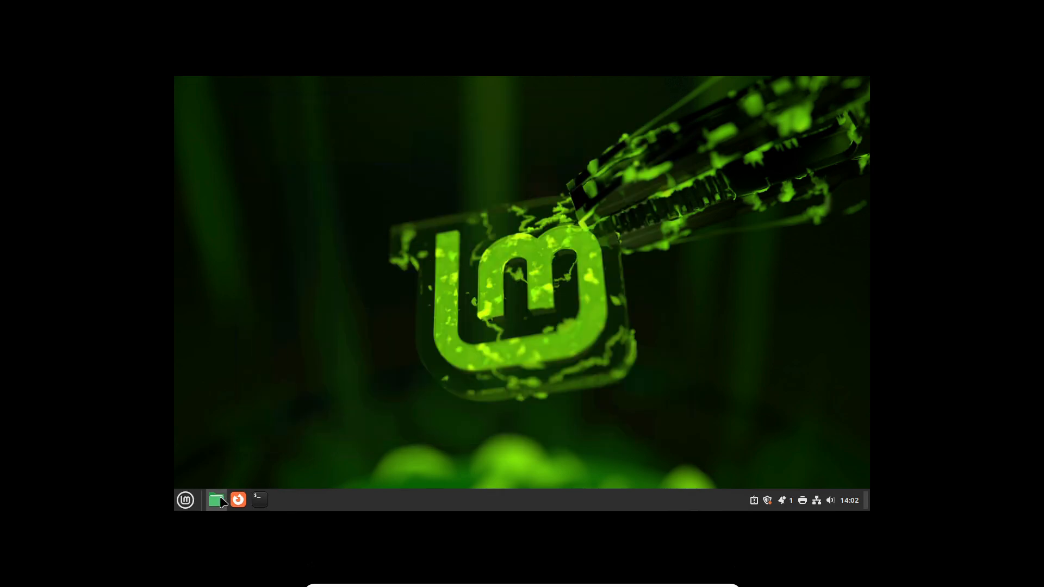
- Open the file manager maximized and view the Desktop, Documents and File System locations
click(217, 500)
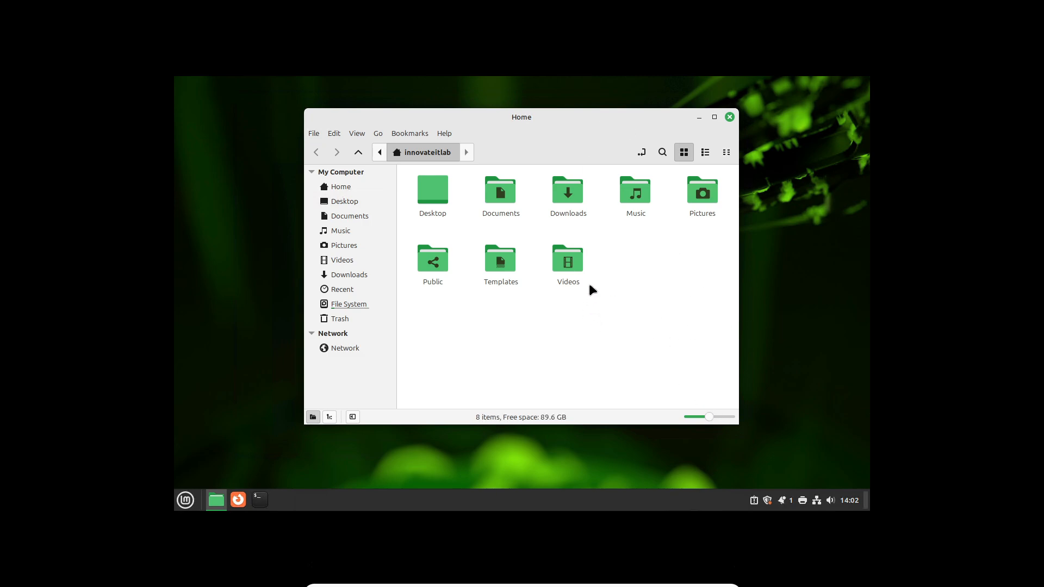
click(715, 117)
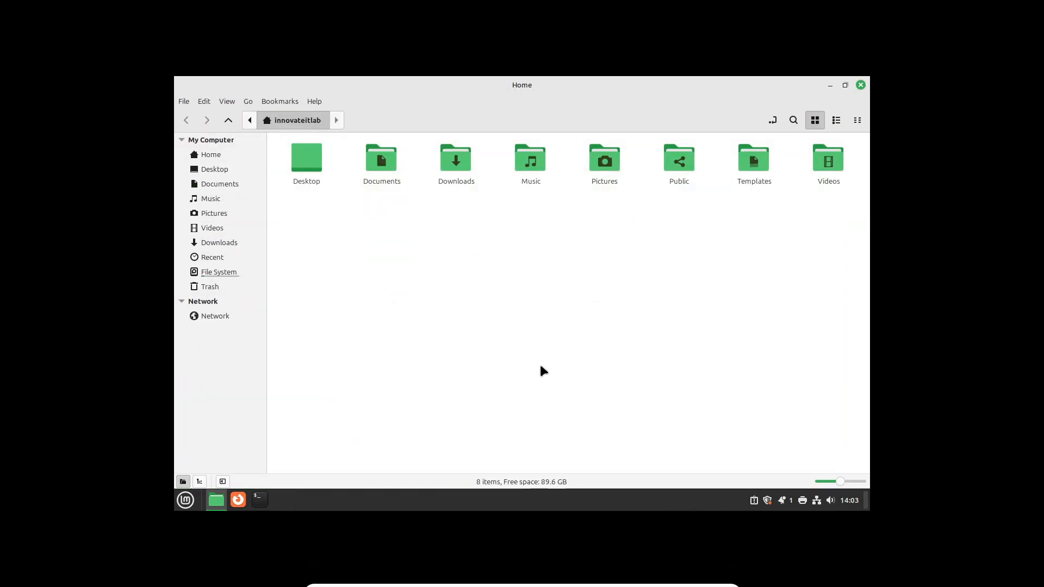
click(219, 170)
click(221, 189)
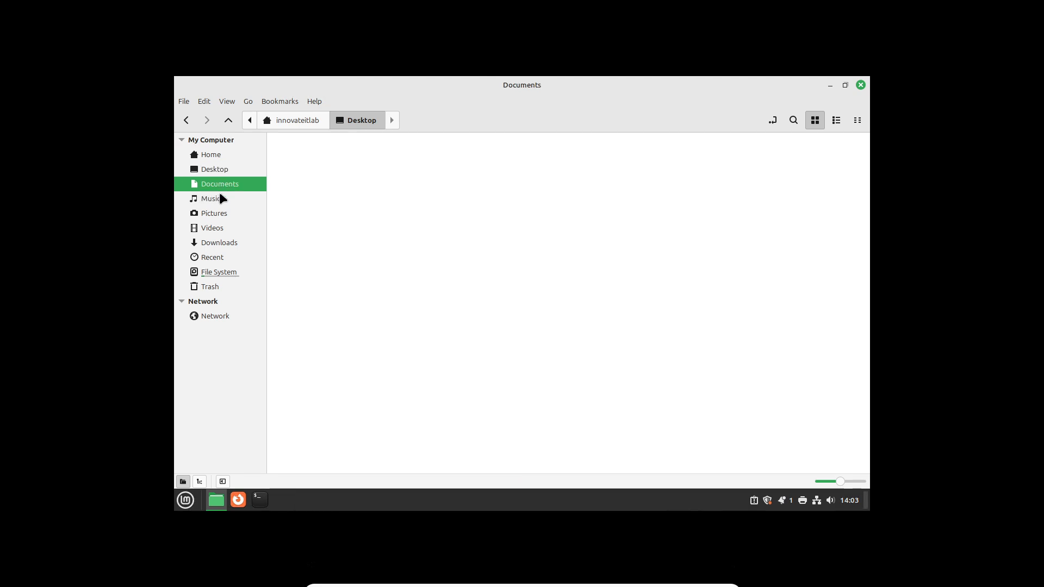
click(222, 274)
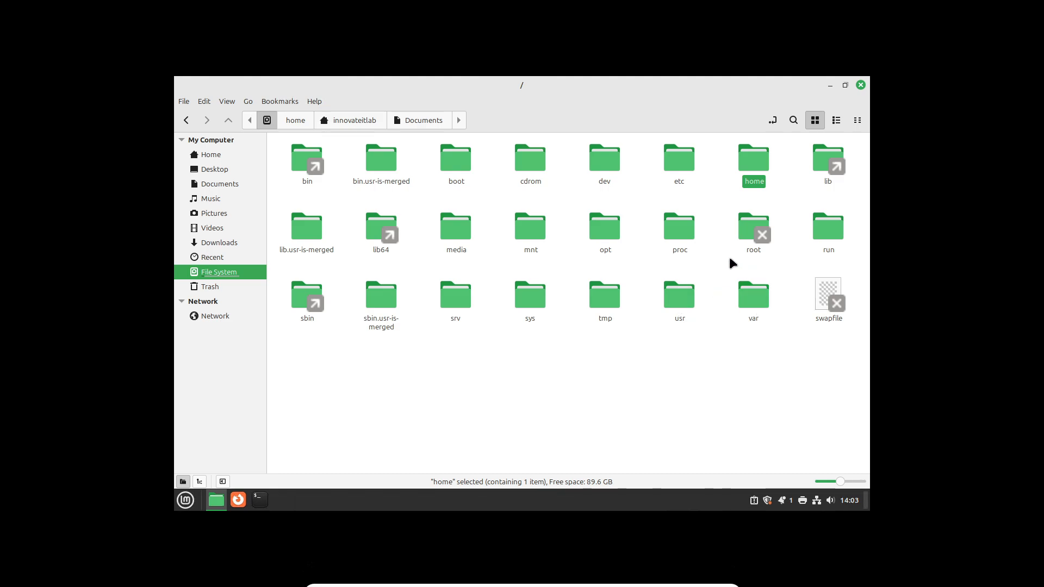
- View the etc folder, the File System root and the Music folder, and close the file manager
double_click(684, 159)
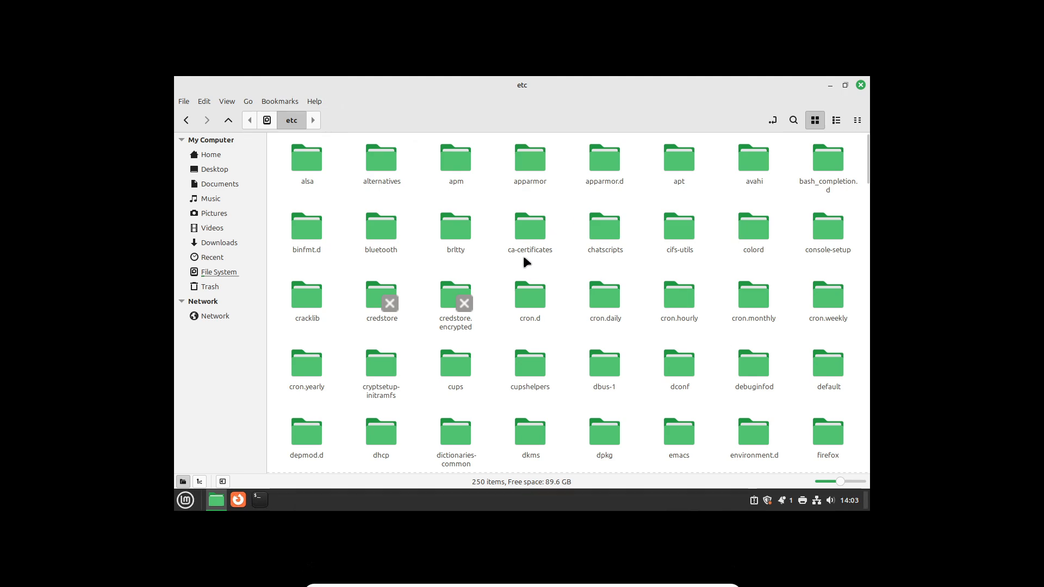
click(218, 273)
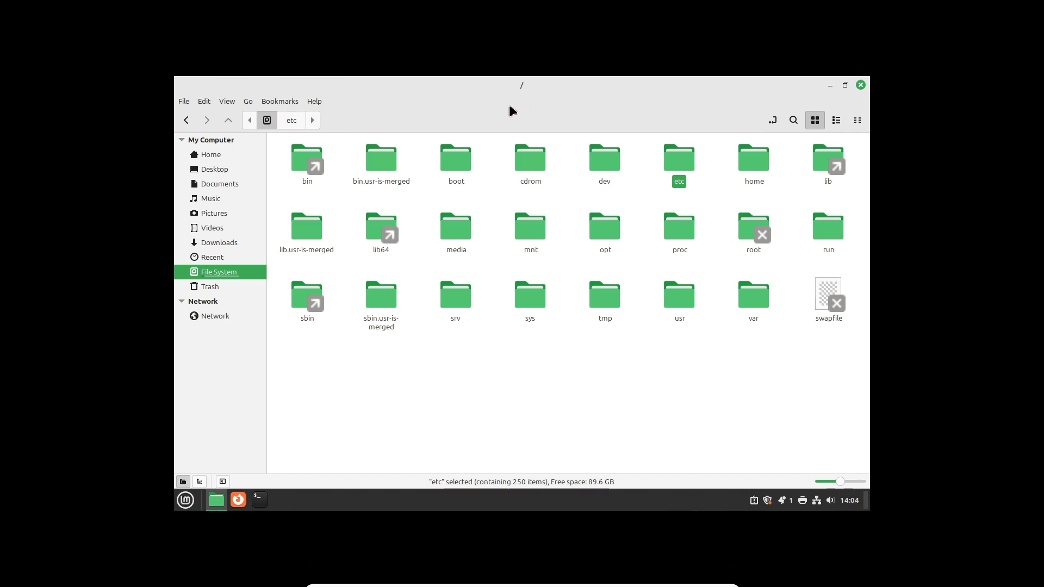
click(226, 199)
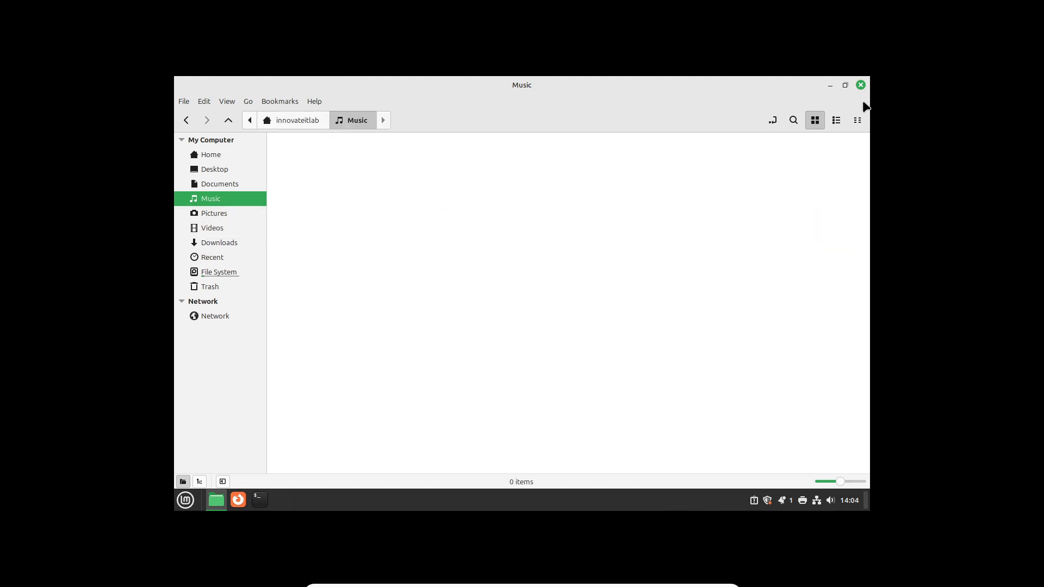
click(860, 85)
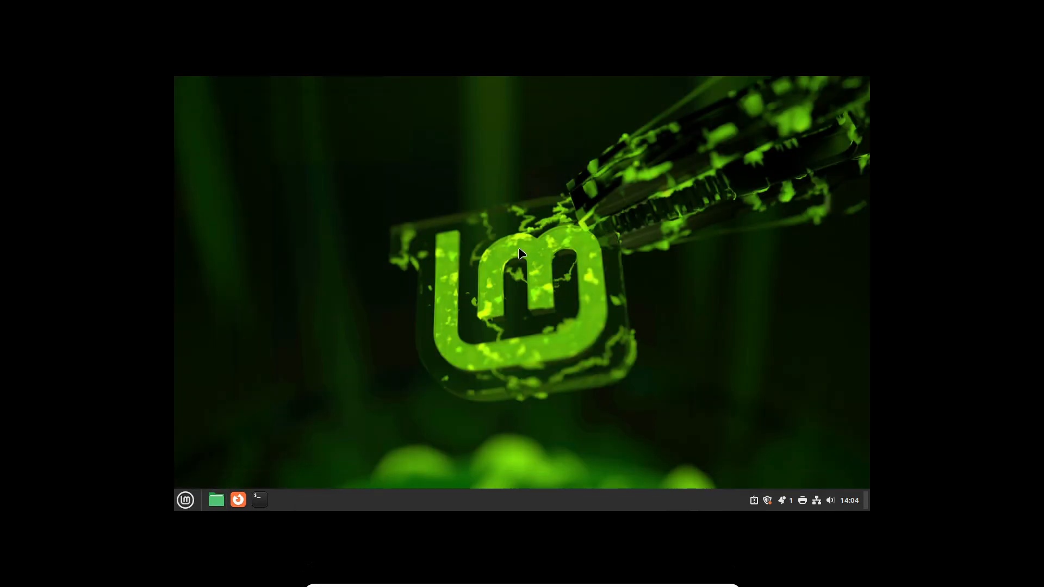
- Open the terminal and its profile preferences, and arrange the two windows beside each other
click(260, 499)
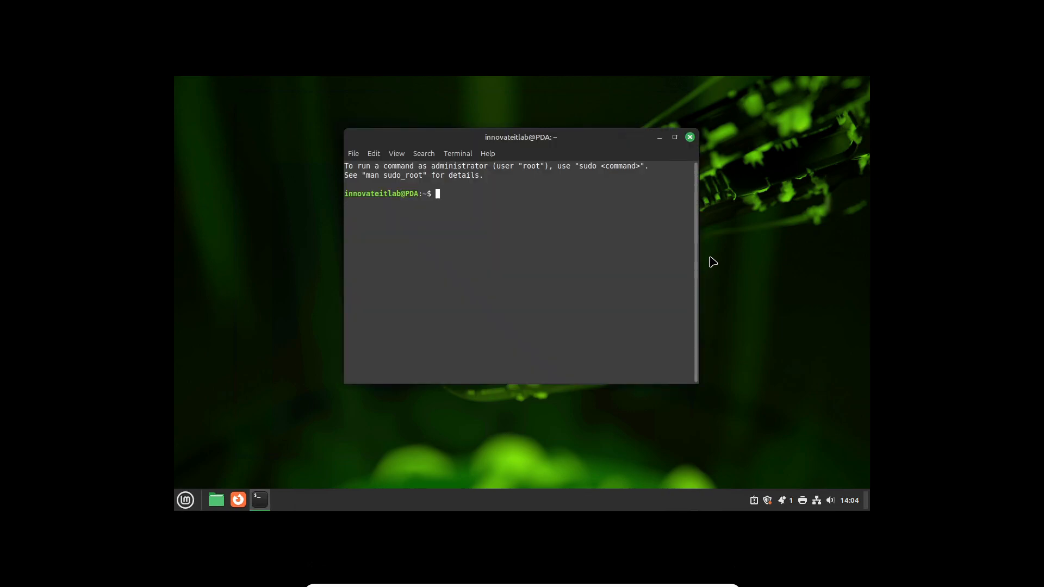
drag(560, 142, 462, 169)
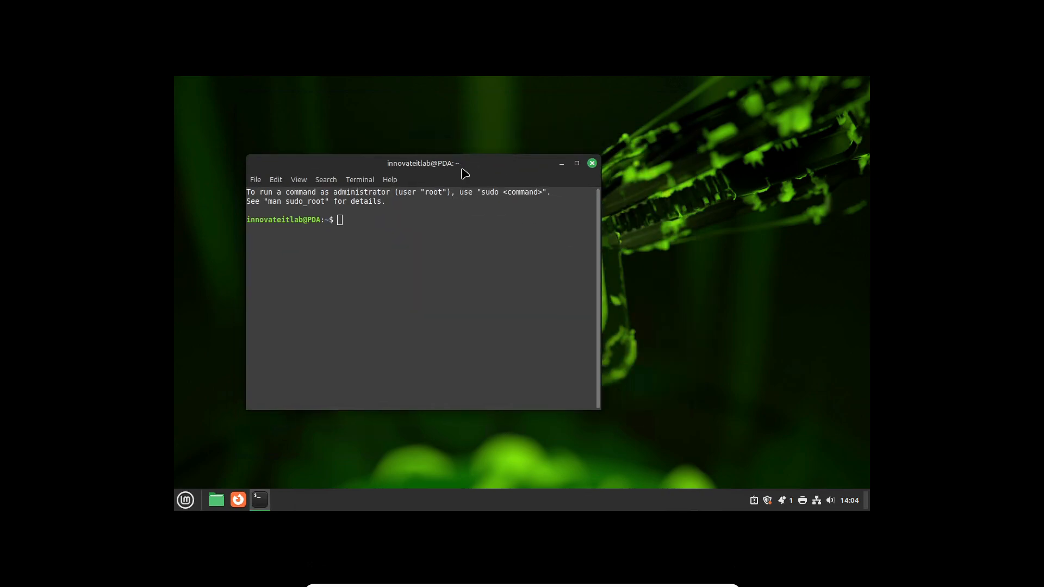
click(276, 181)
click(296, 264)
click(275, 184)
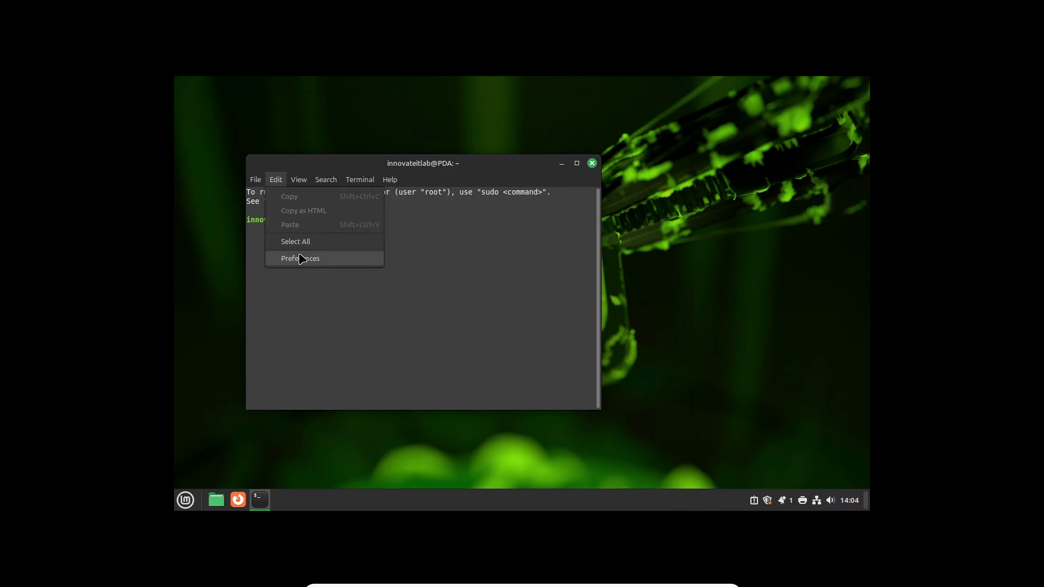
click(320, 260)
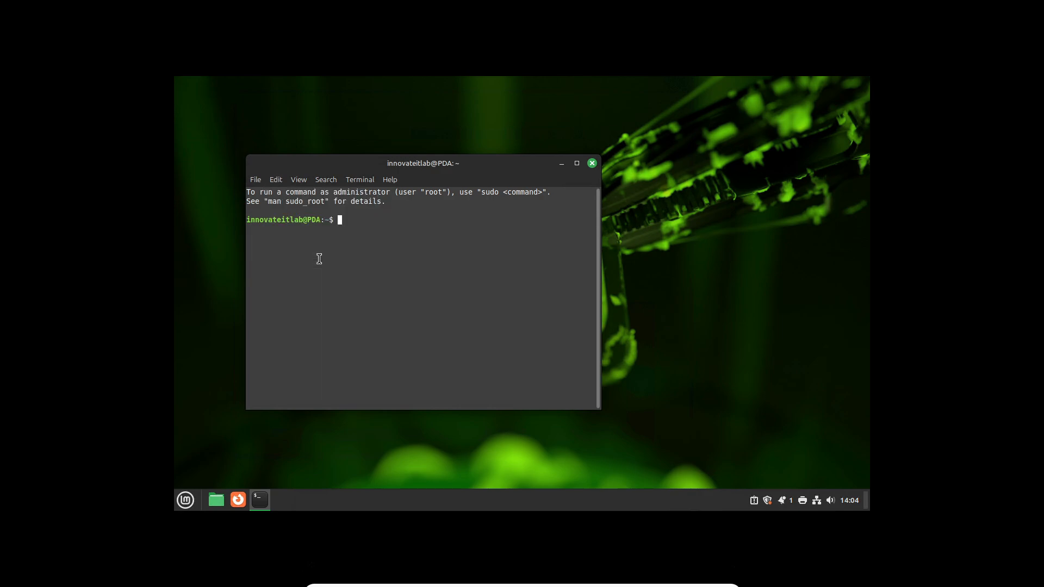
drag(391, 111, 693, 142)
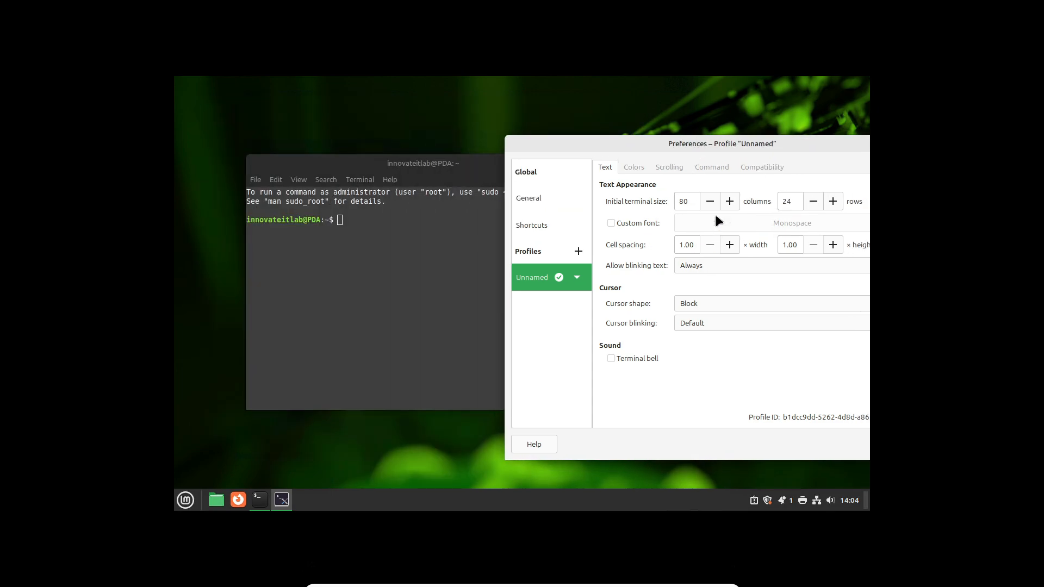
- Turn off system theme colors and transparency for the terminal profile, choose the Solarized dark scheme, and enable a transparent background
click(634, 168)
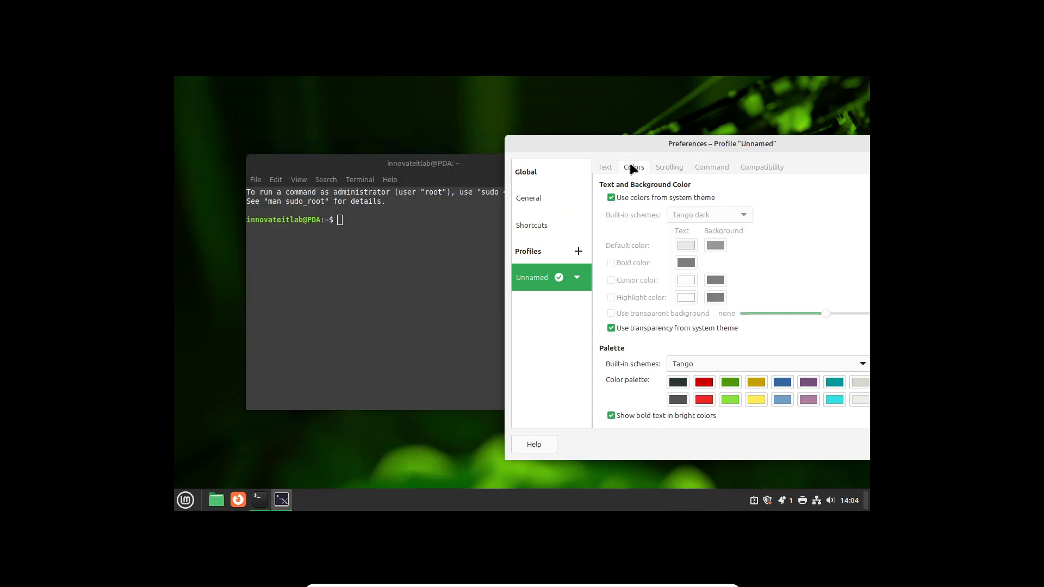
click(612, 197)
click(696, 221)
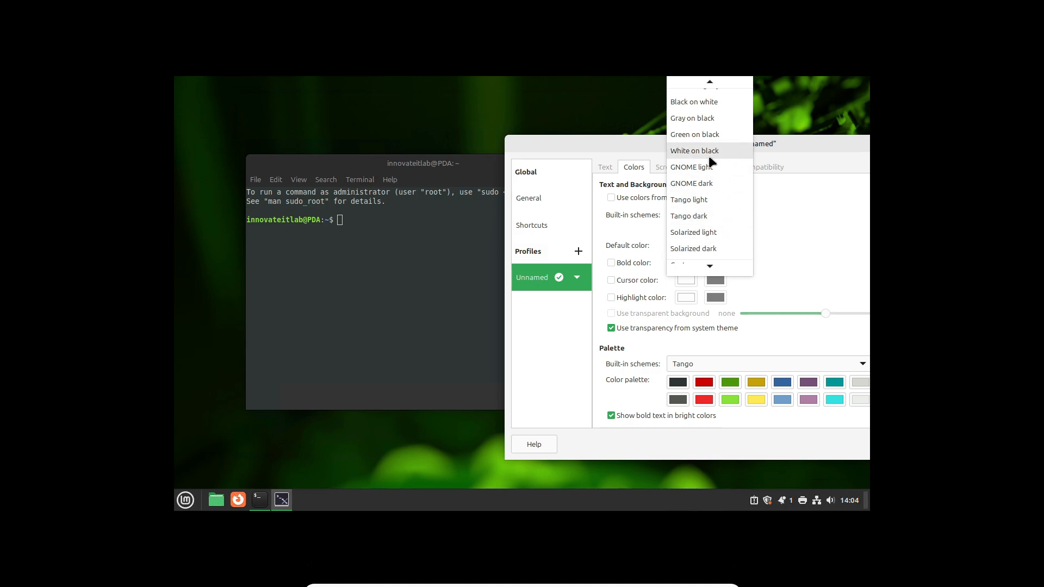
click(707, 249)
drag(433, 172, 405, 152)
click(608, 325)
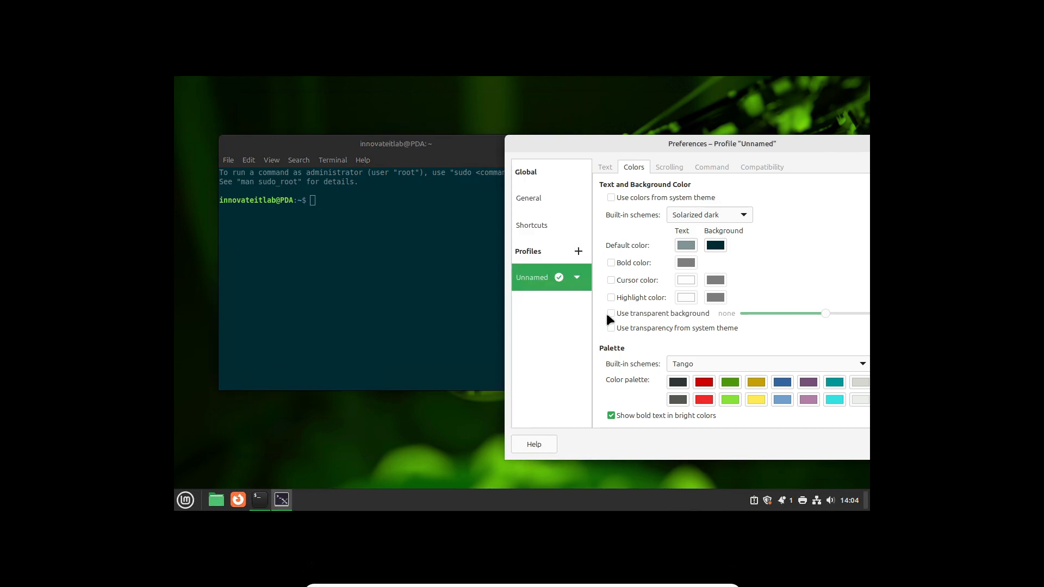
click(608, 312)
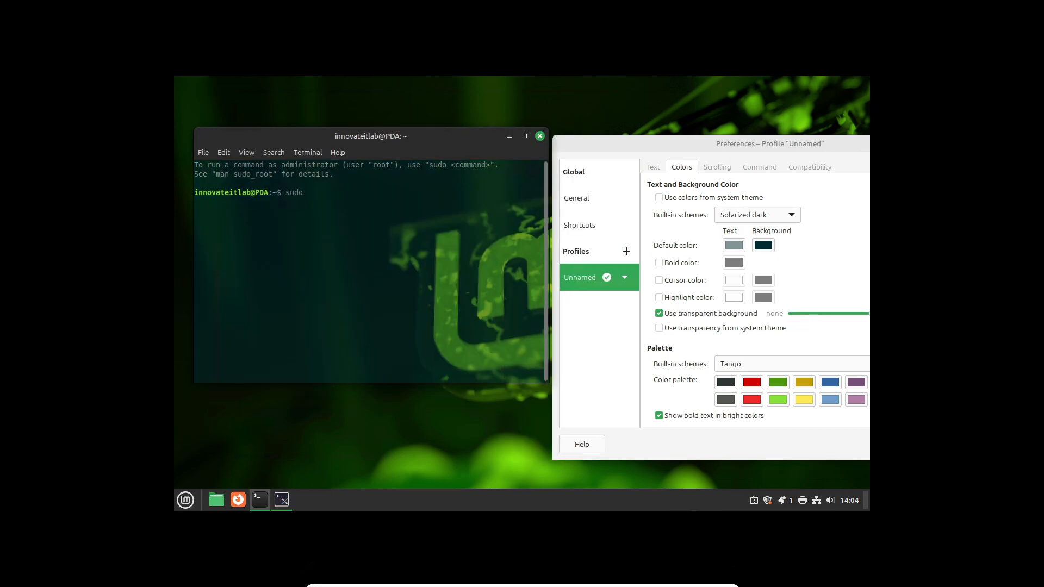
- Run sudo in the terminal, and start a root shell with sudo -s, entering the account password
key(Return)
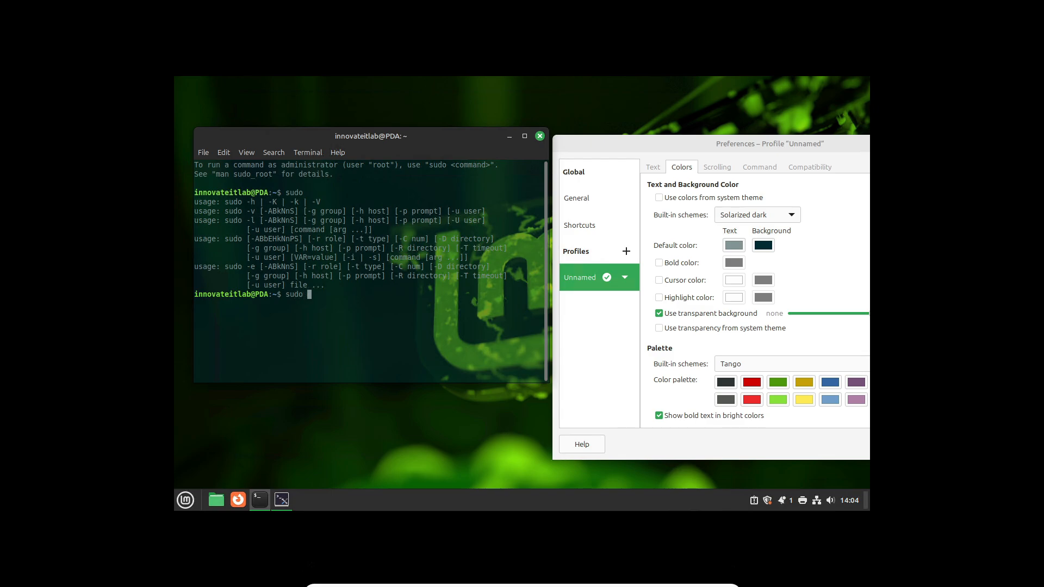
text(sudo -s)
key(Return)
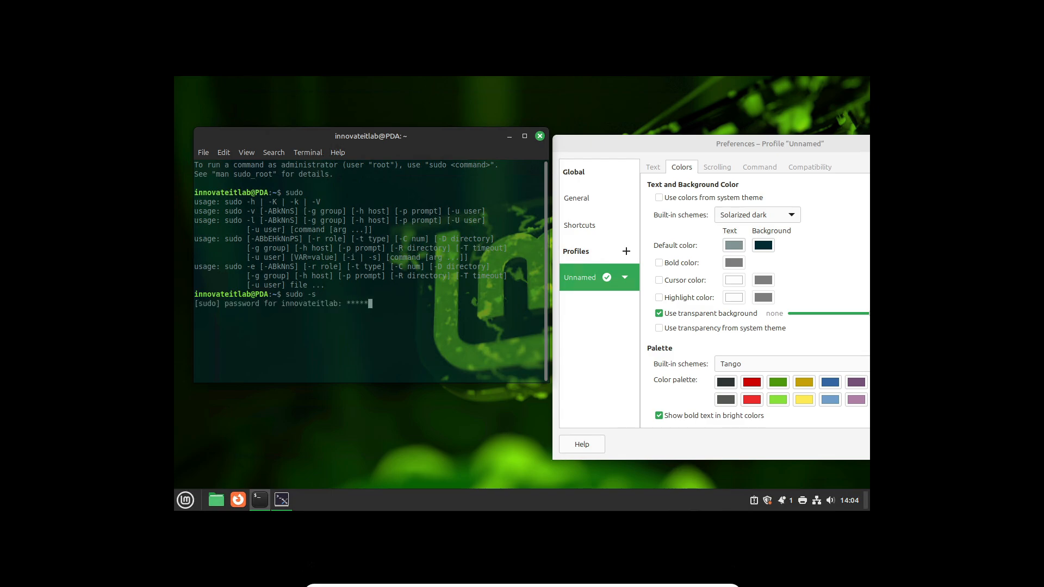
key(Return)
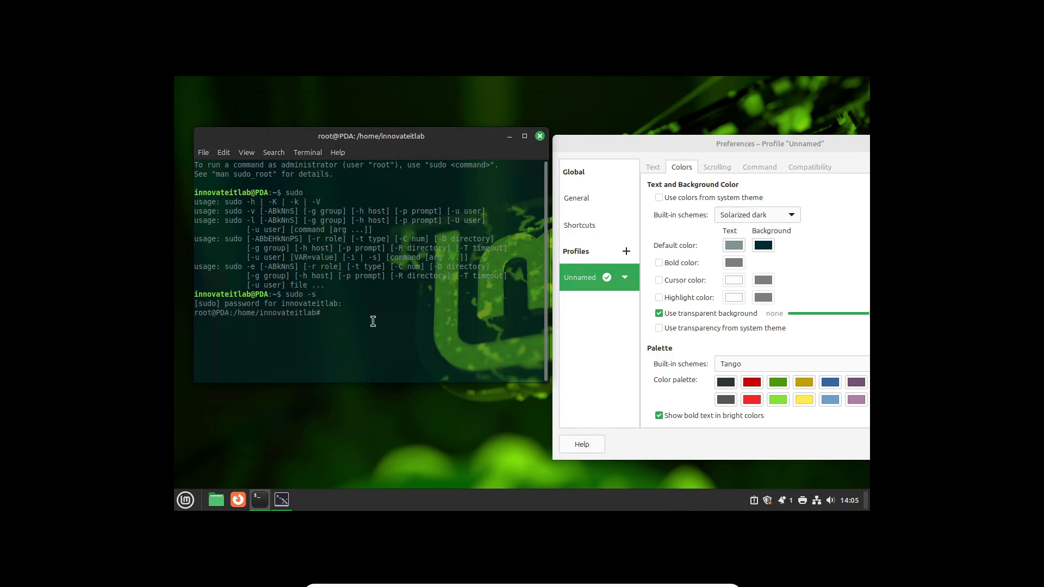
- Run whoami in the root shell and check the user name it returns
text(whoami)
key(Return)
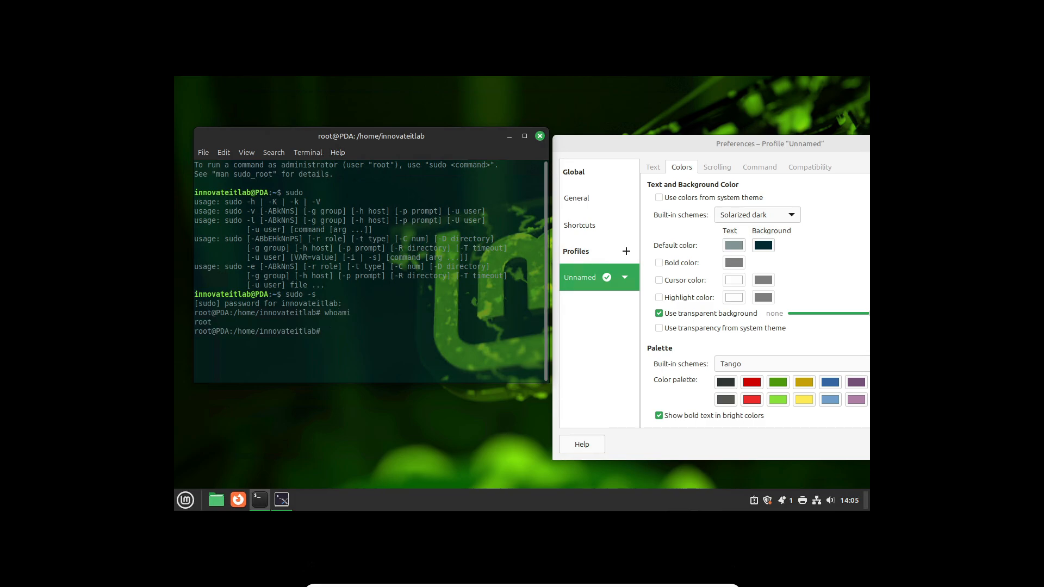
drag(218, 323, 184, 323)
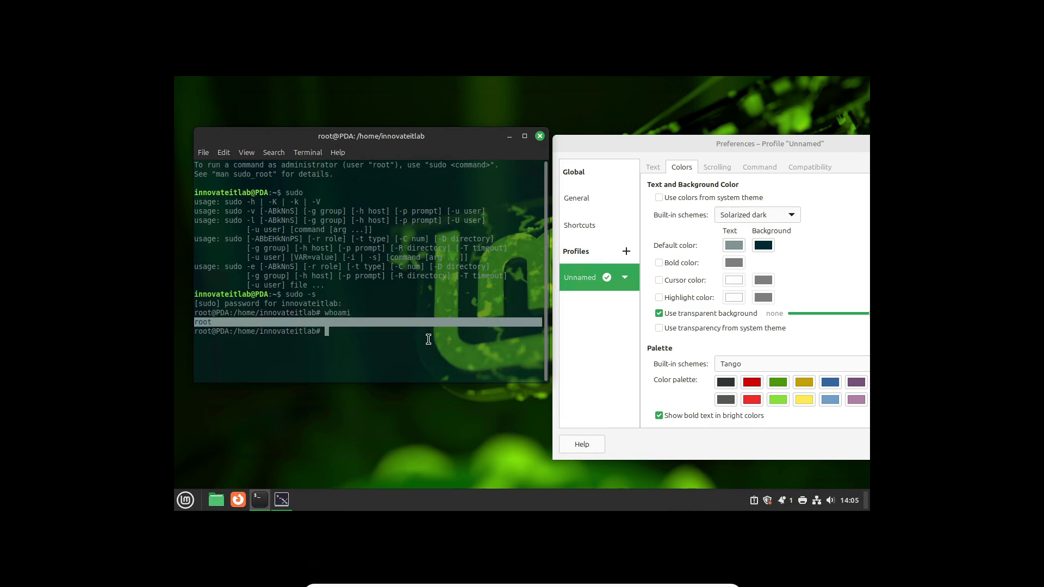
click(410, 322)
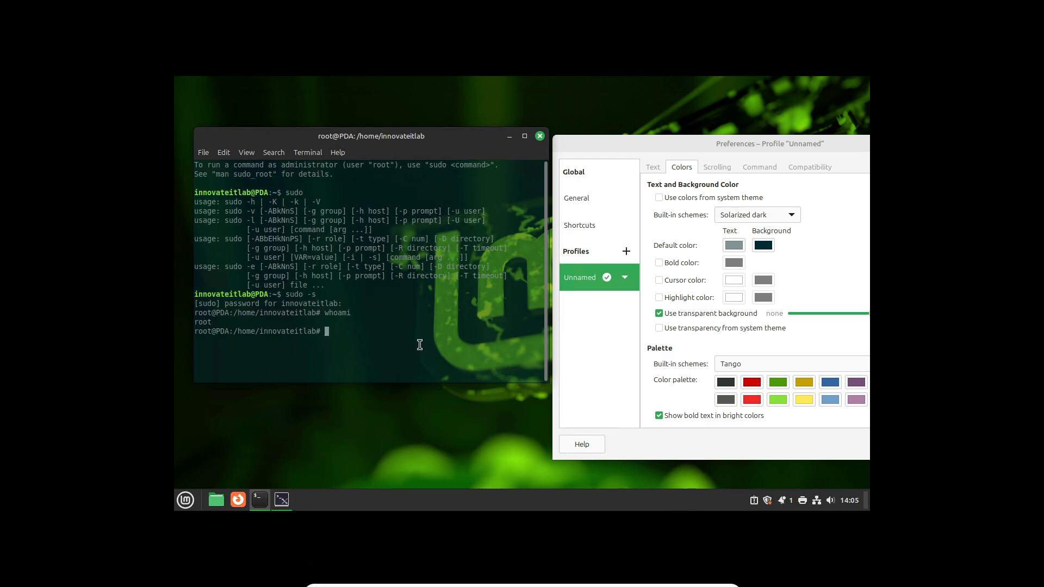
- Set the terminal's default background color to magenta #E01AE0
click(767, 249)
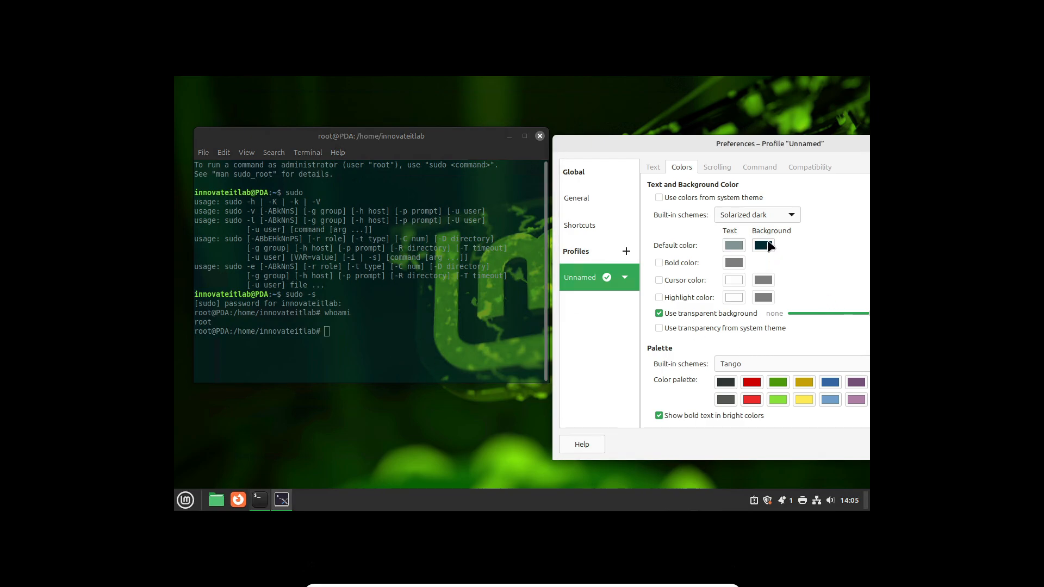
click(811, 267)
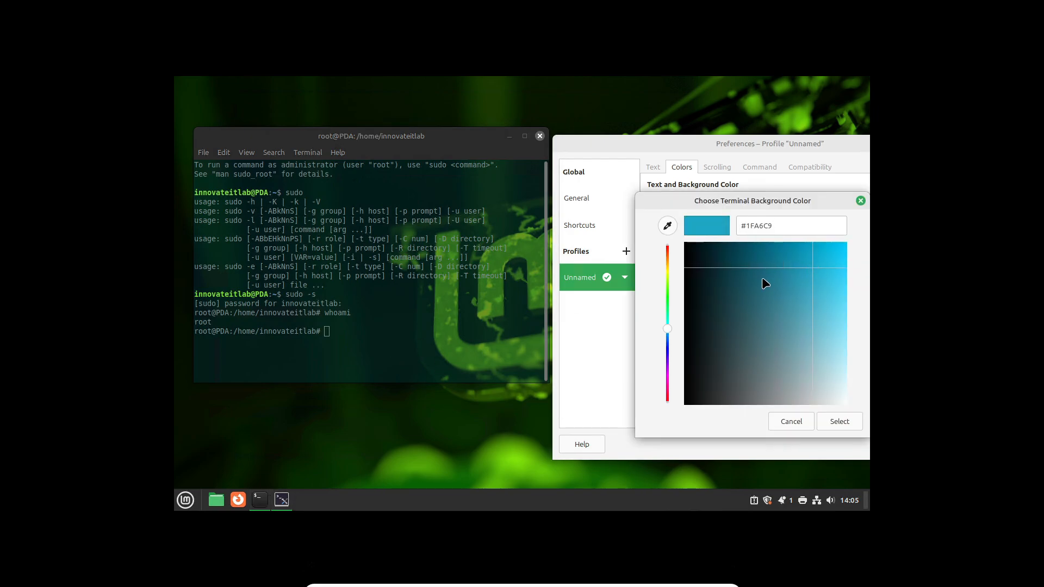
drag(802, 244, 826, 262)
mouse_move(668, 282)
mouse_down()
mouse_move(670, 273)
mouse_move(668, 294)
mouse_up()
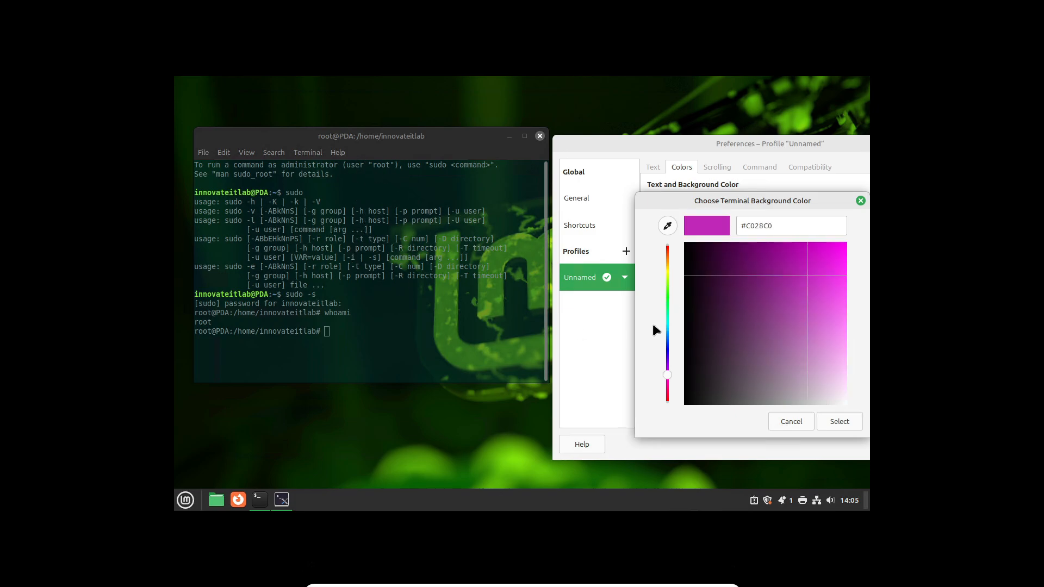
drag(810, 256, 827, 261)
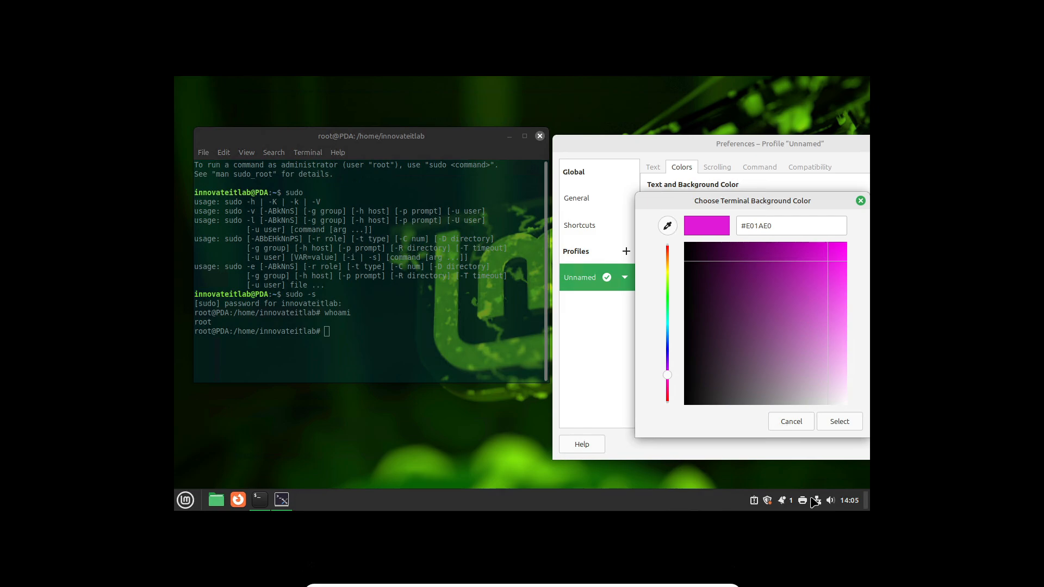
click(840, 422)
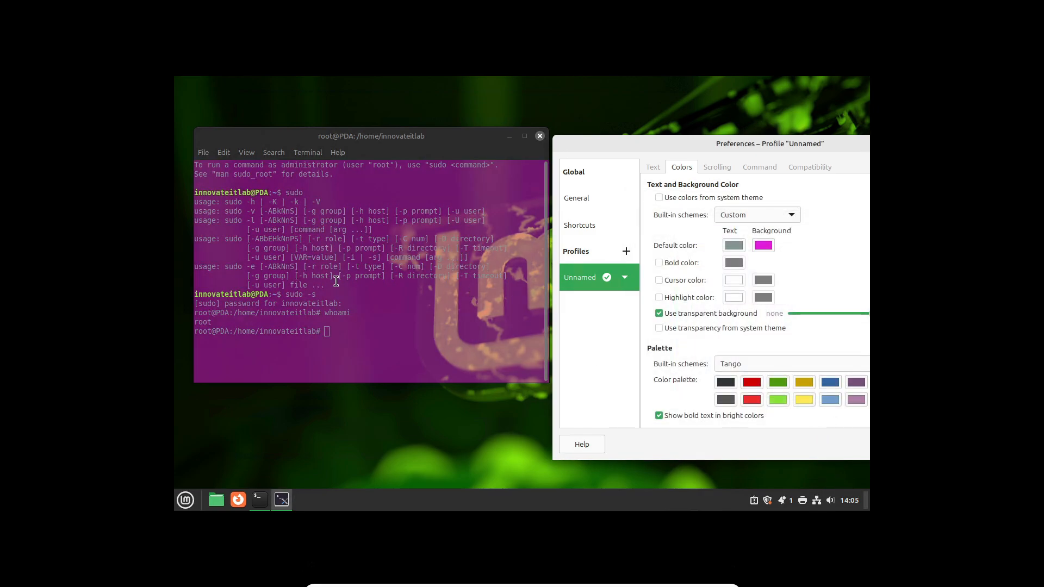
- Set the terminal's default background color to blue #2B9AF1
click(763, 245)
click(667, 334)
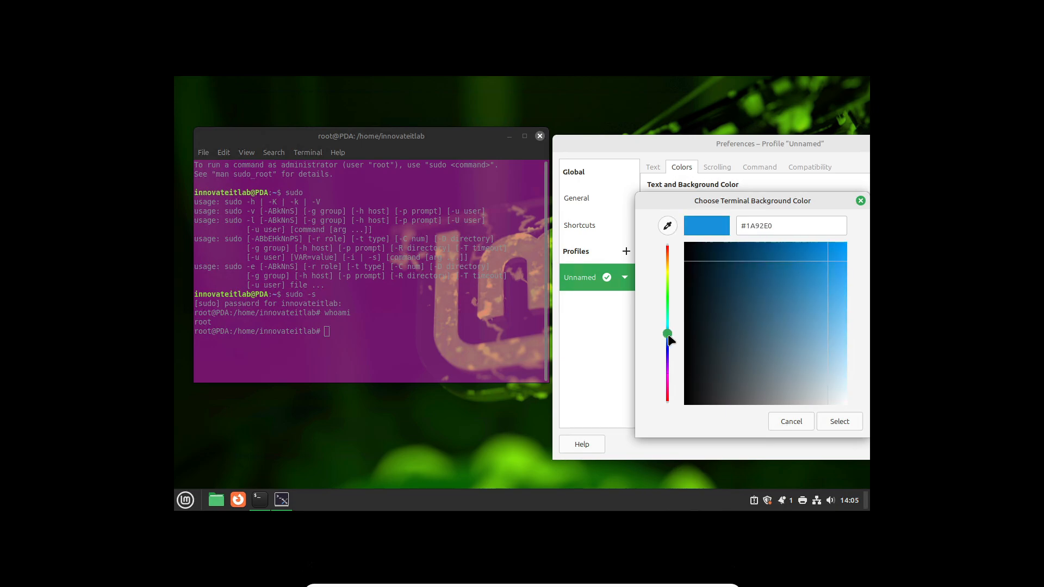
drag(791, 306, 838, 270)
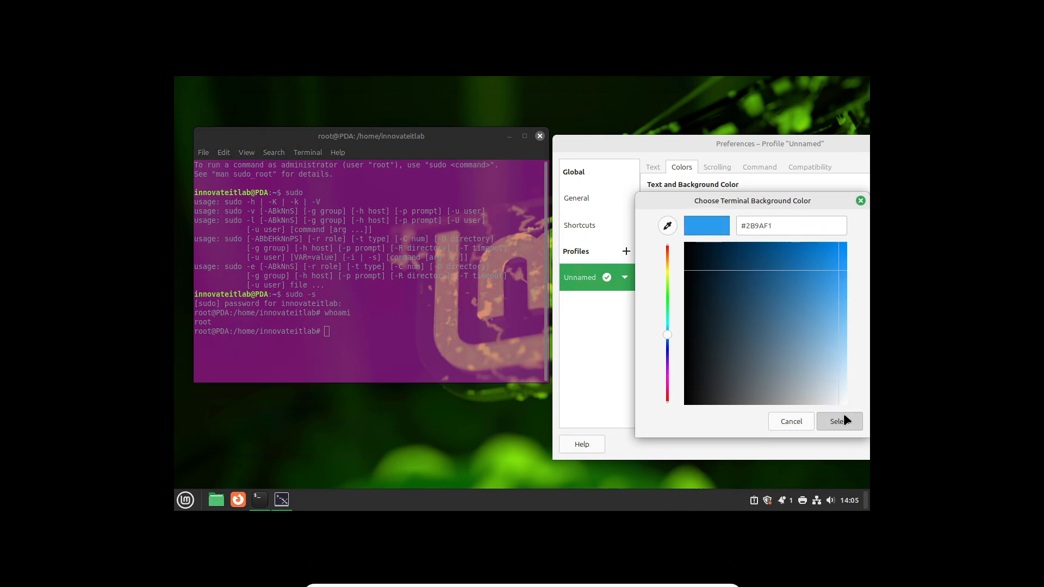
click(838, 422)
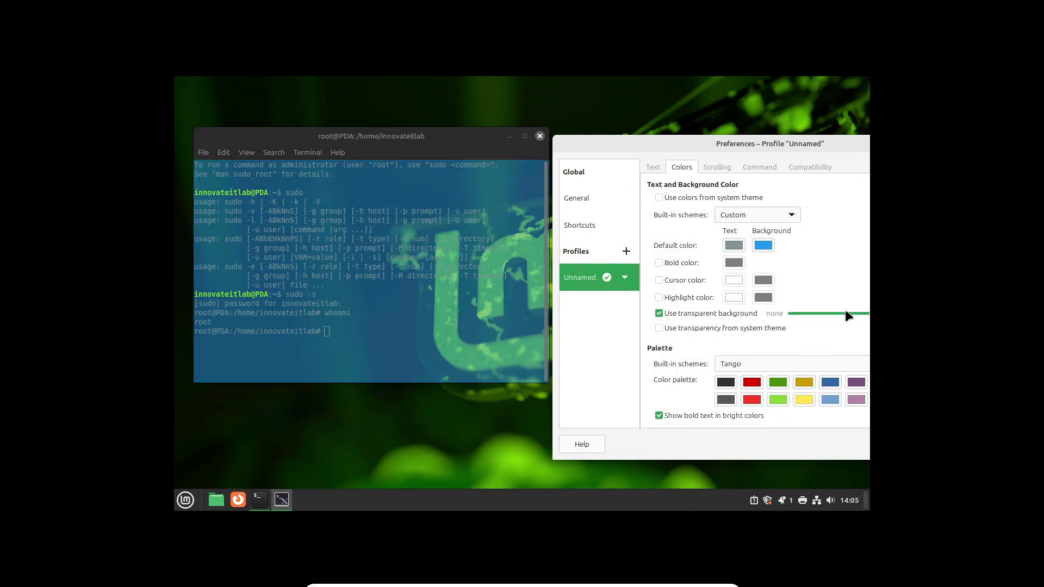
- Set the terminal background transparency to full, minimize the preferences window, and move the terminal higher on the desktop
mouse_move(845, 315)
mouse_down()
mouse_move(827, 314)
mouse_move(842, 316)
mouse_up()
drag(772, 148, 703, 132)
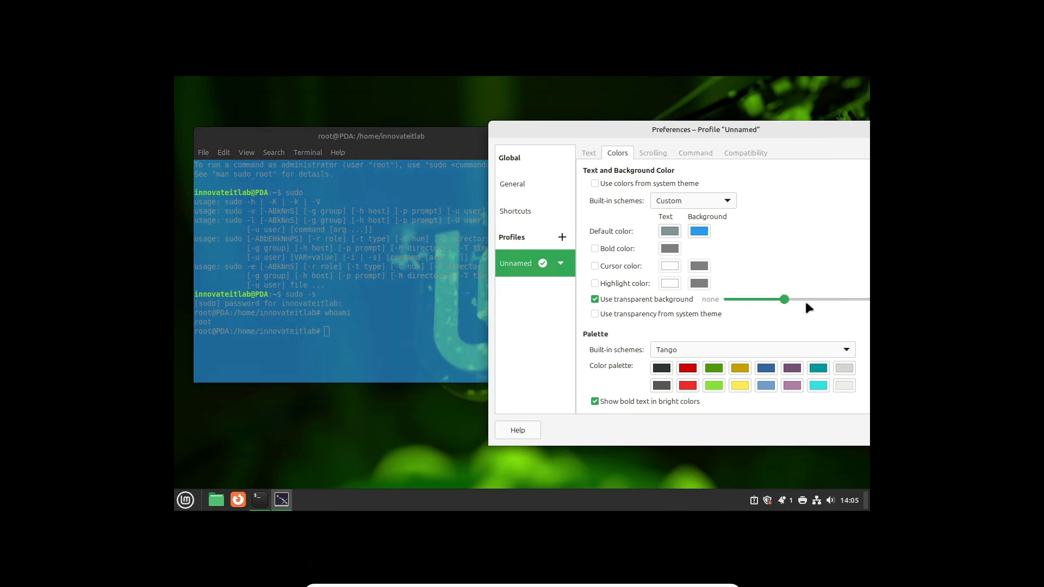
drag(806, 302, 911, 313)
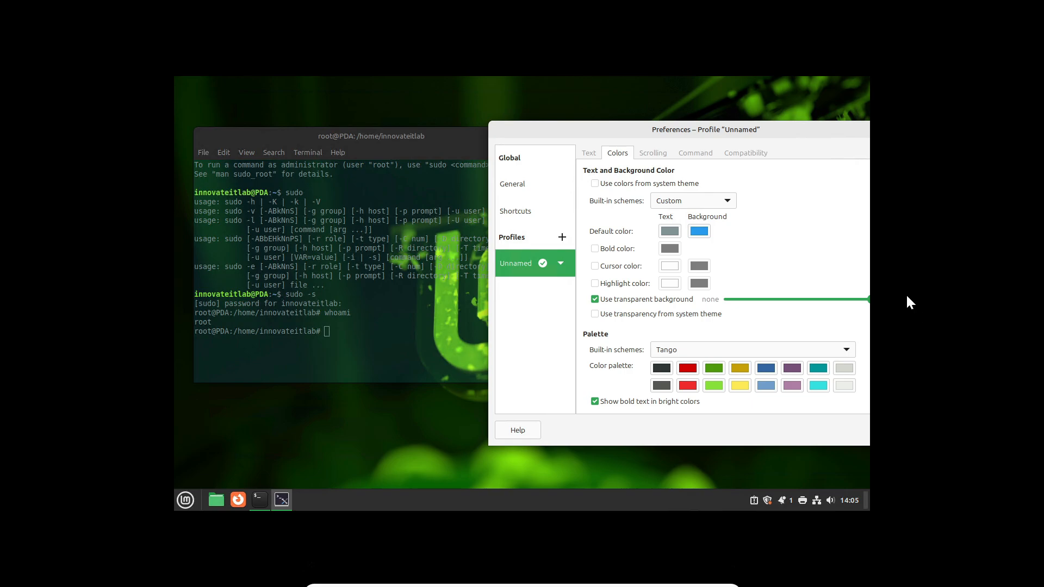
drag(788, 136, 756, 127)
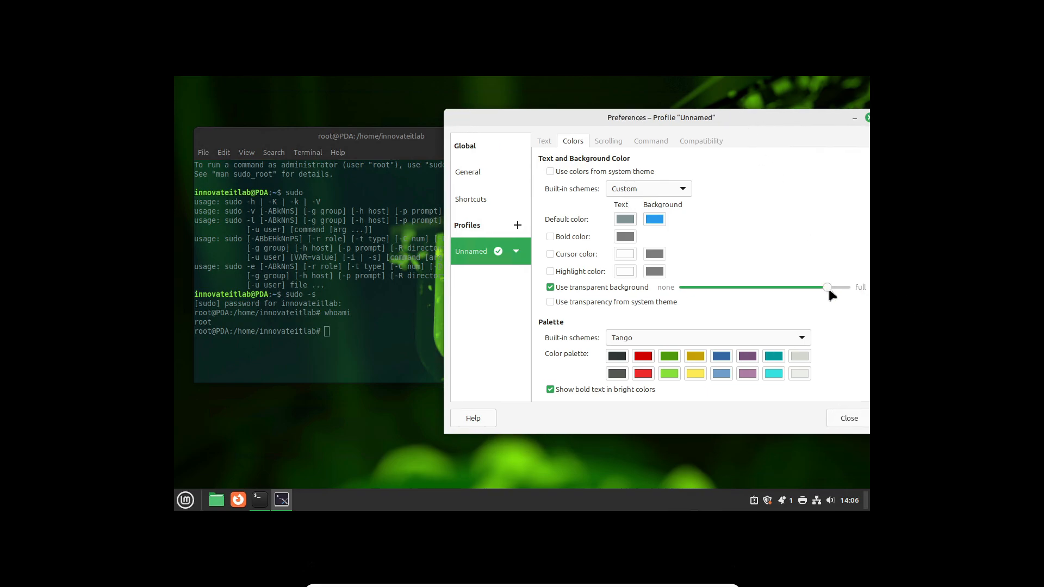
drag(829, 291, 867, 287)
click(867, 118)
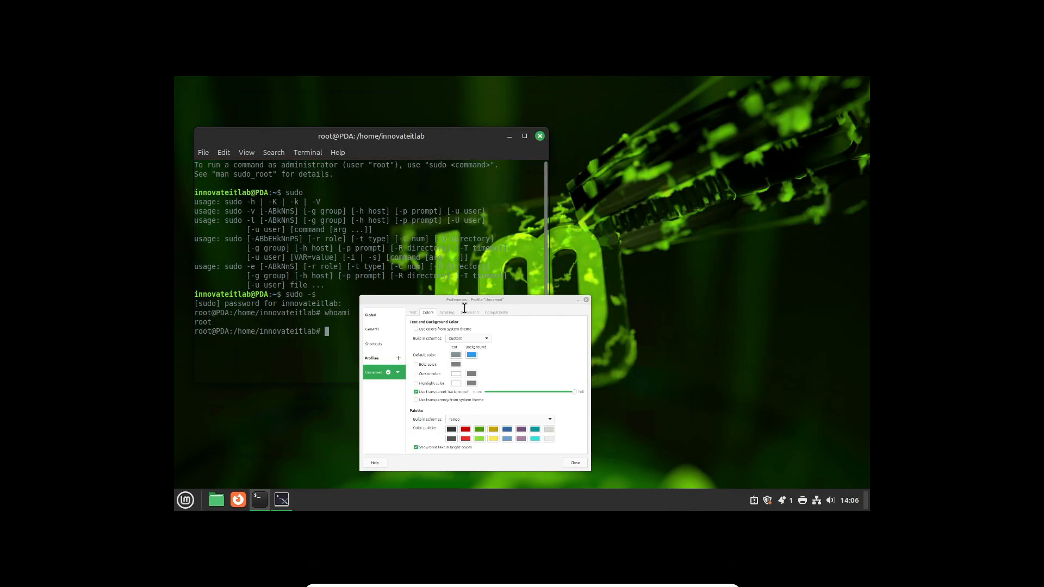
drag(443, 136, 450, 96)
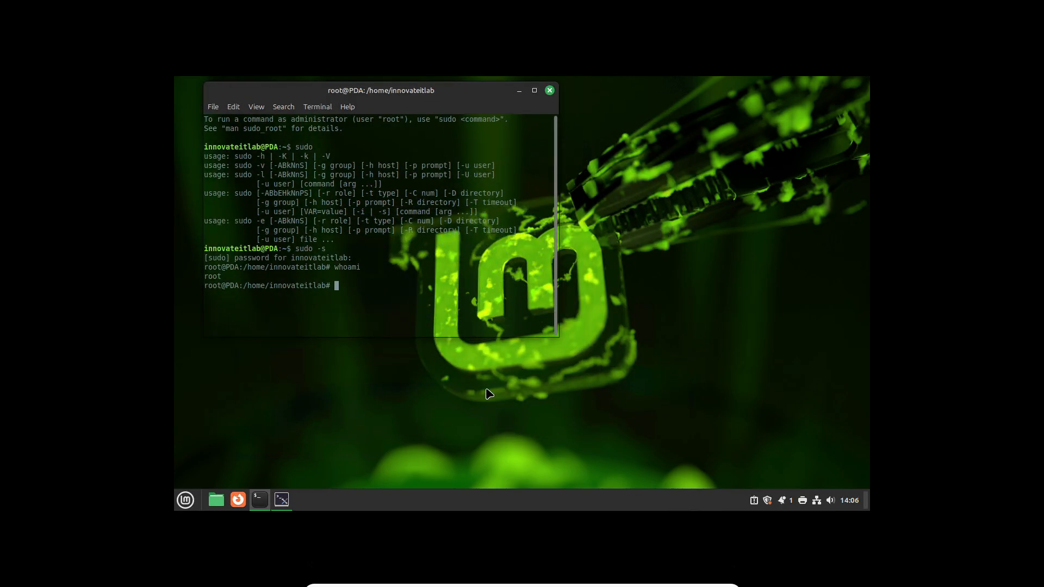